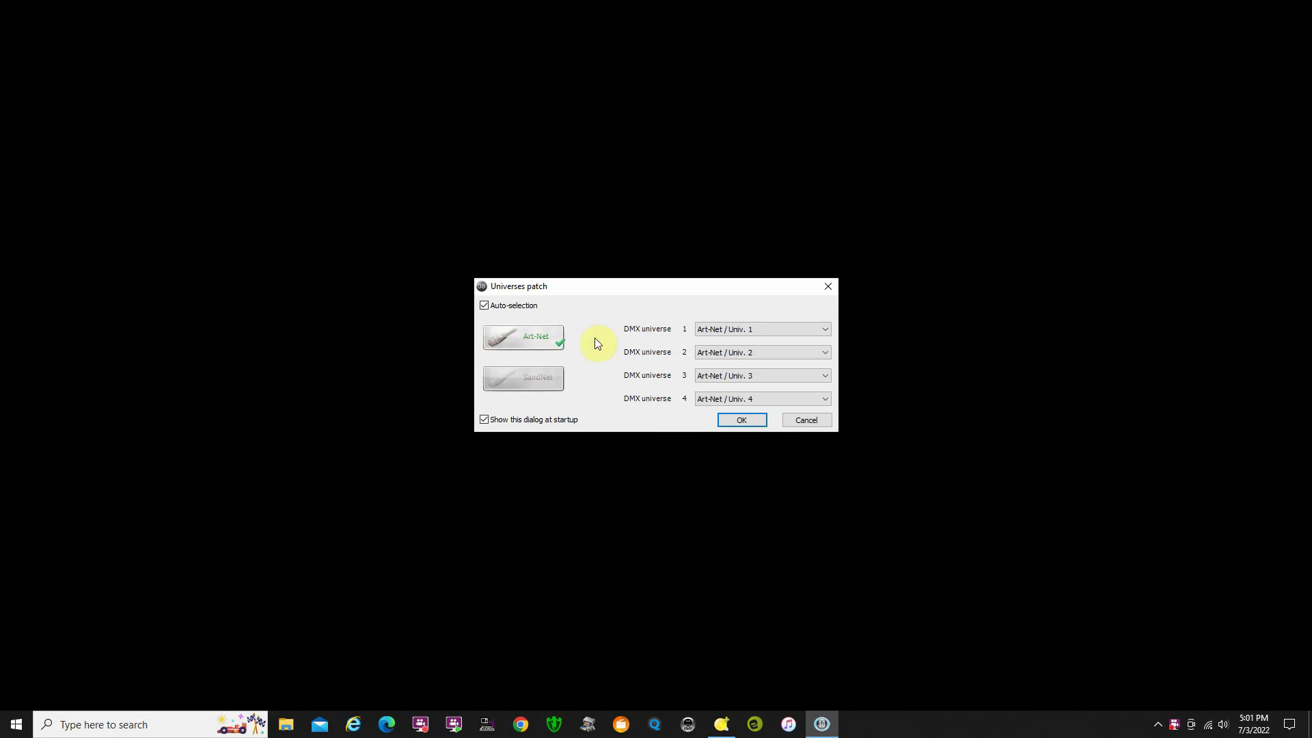
Confirm the Art-Net universe patch, enlarge the 3D view, and bring up the 8×4×8 m stage settings
{"action": "left_click", "coordinate": [535, 345]}
{"action": "left_click", "coordinate": [743, 421]}
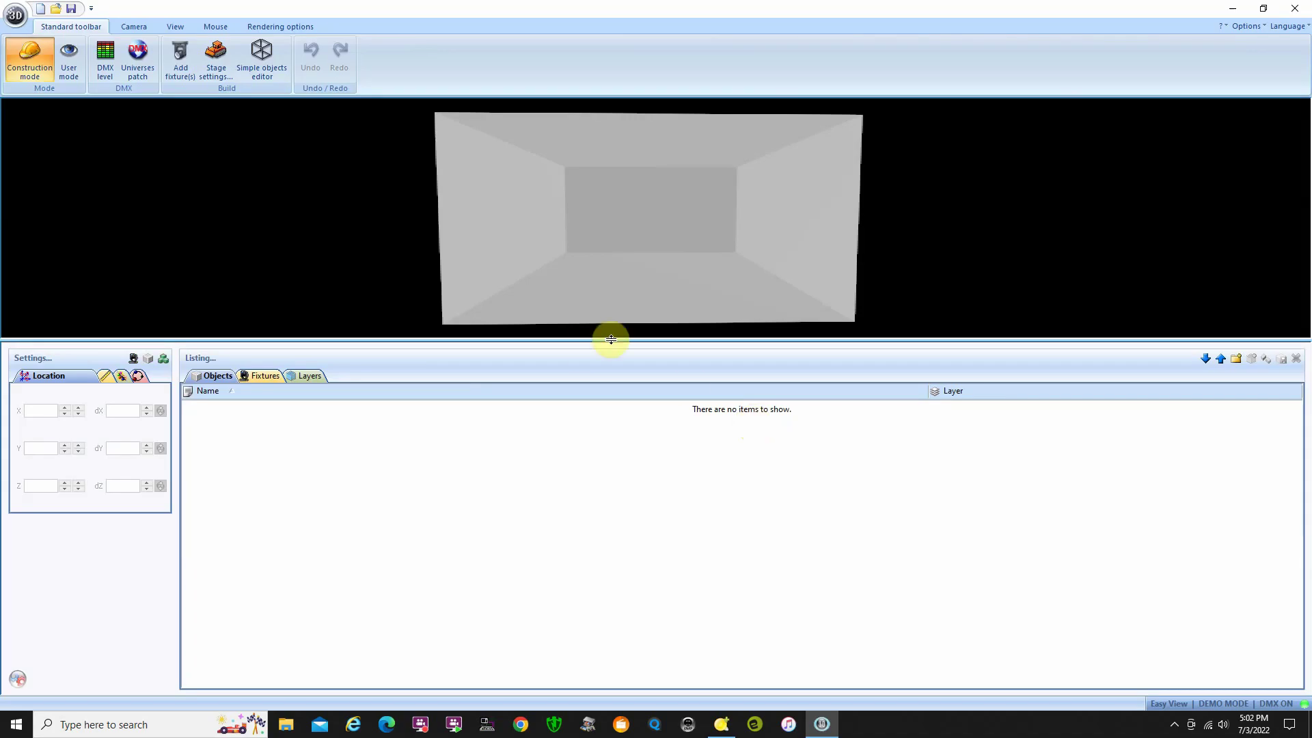
{"action": "left_click_drag", "start_coordinate": [646, 340], "coordinate": [644, 401]}
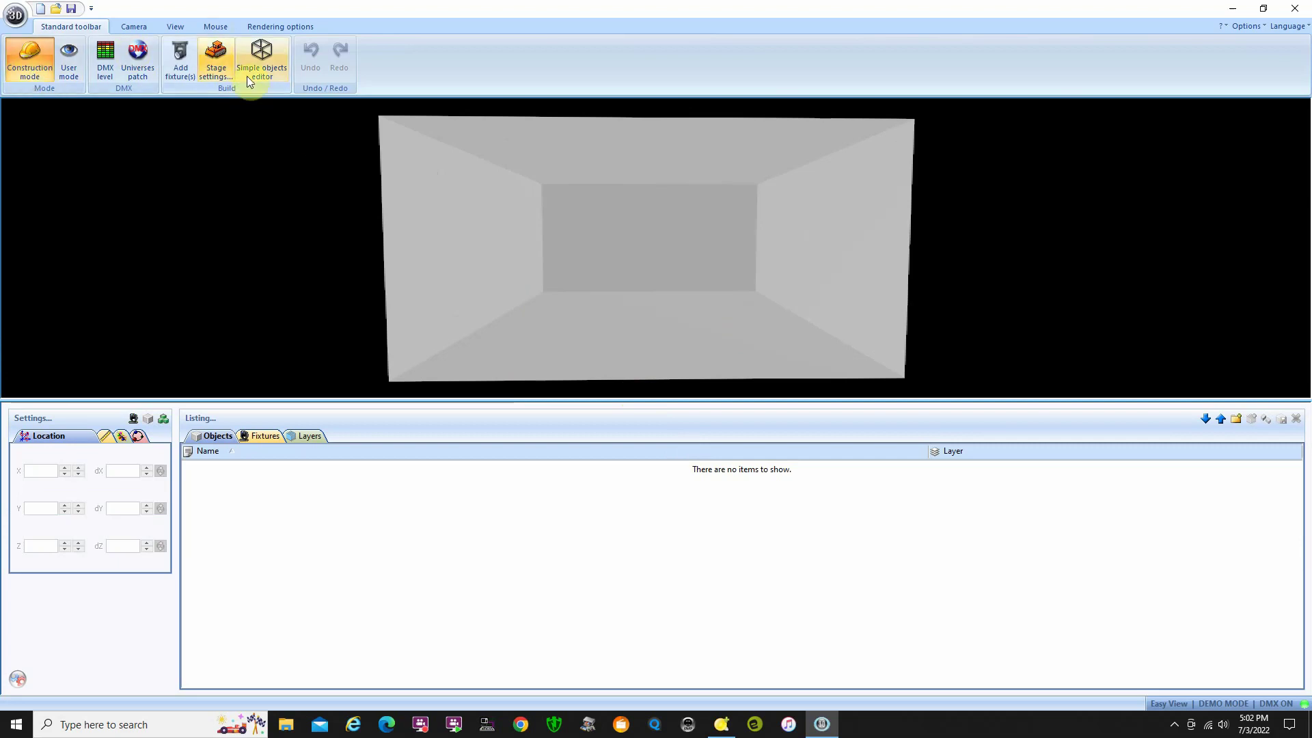
{"action": "left_click", "coordinate": [216, 56]}
{"action": "left_click_drag", "start_coordinate": [732, 266], "coordinate": [759, 196]}
{"action": "left_click", "coordinate": [745, 232]}
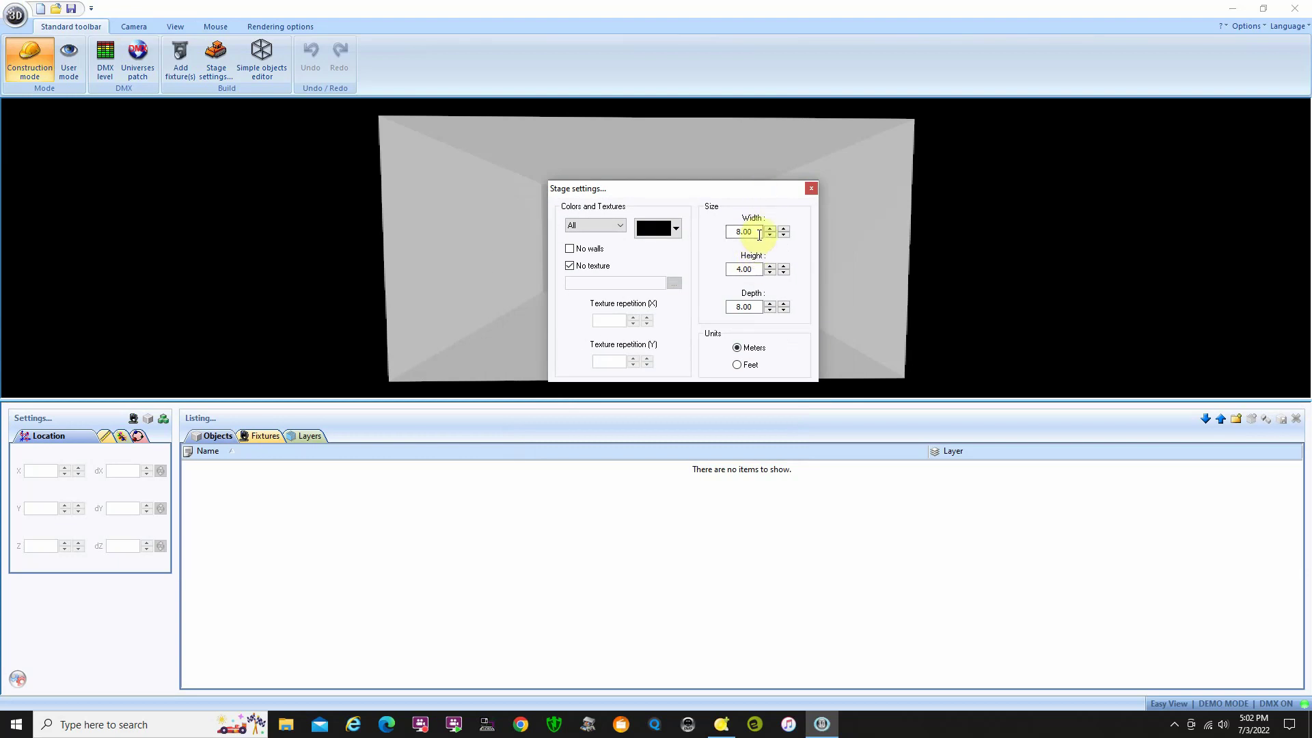
{"action": "left_click", "coordinate": [759, 269]}
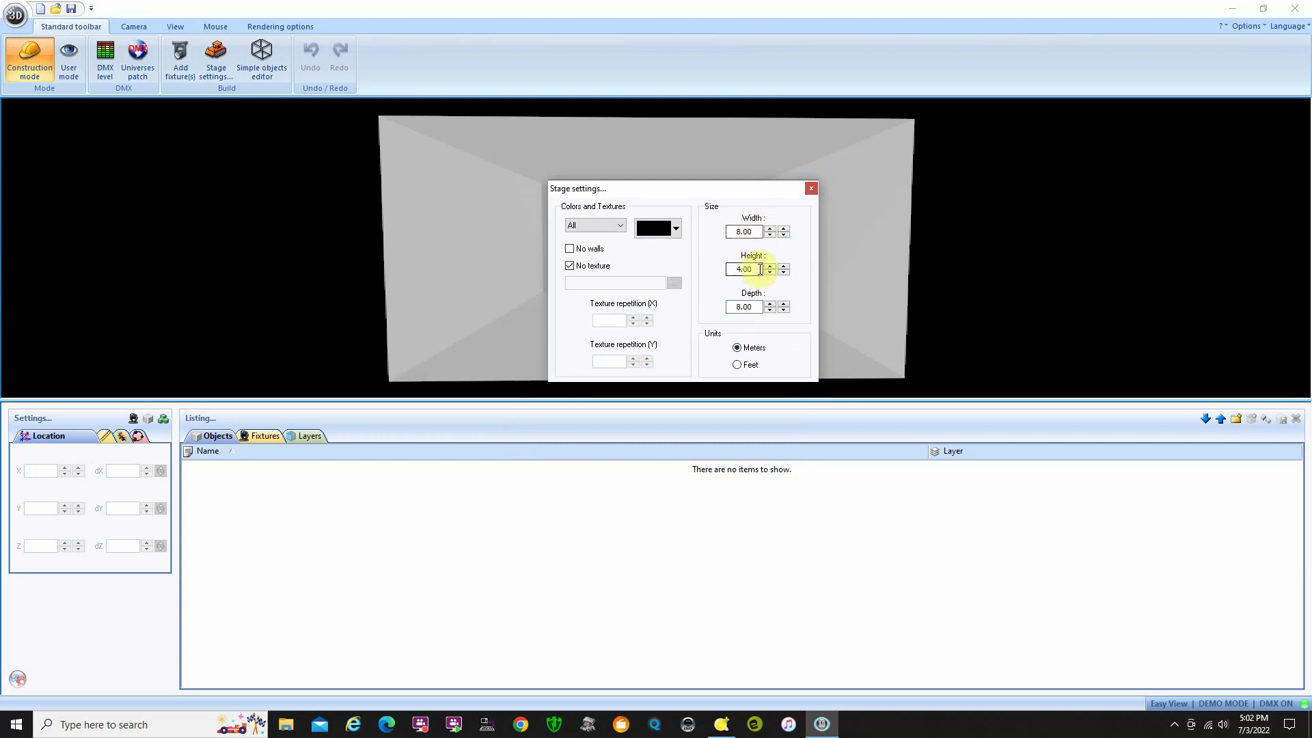
{"action": "left_click", "coordinate": [755, 308]}
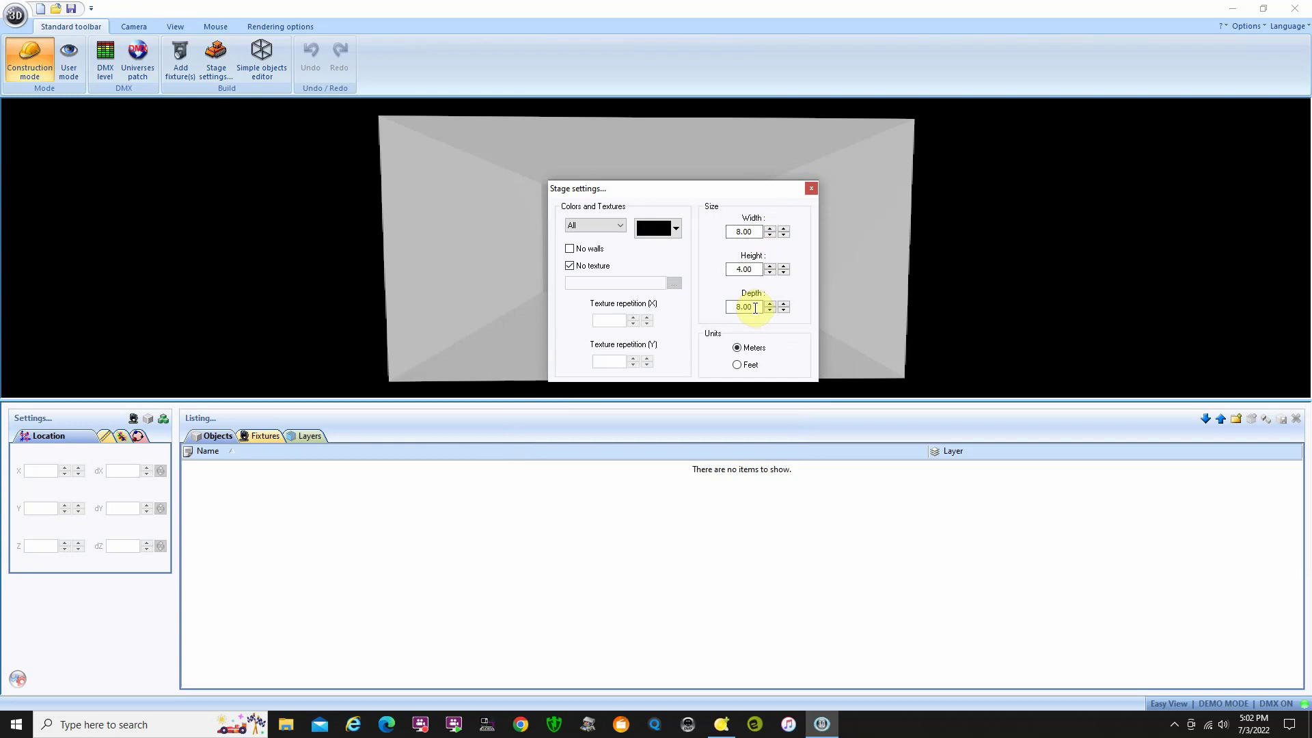
{"action": "left_click", "coordinate": [748, 350]}
{"action": "left_click", "coordinate": [740, 365]}
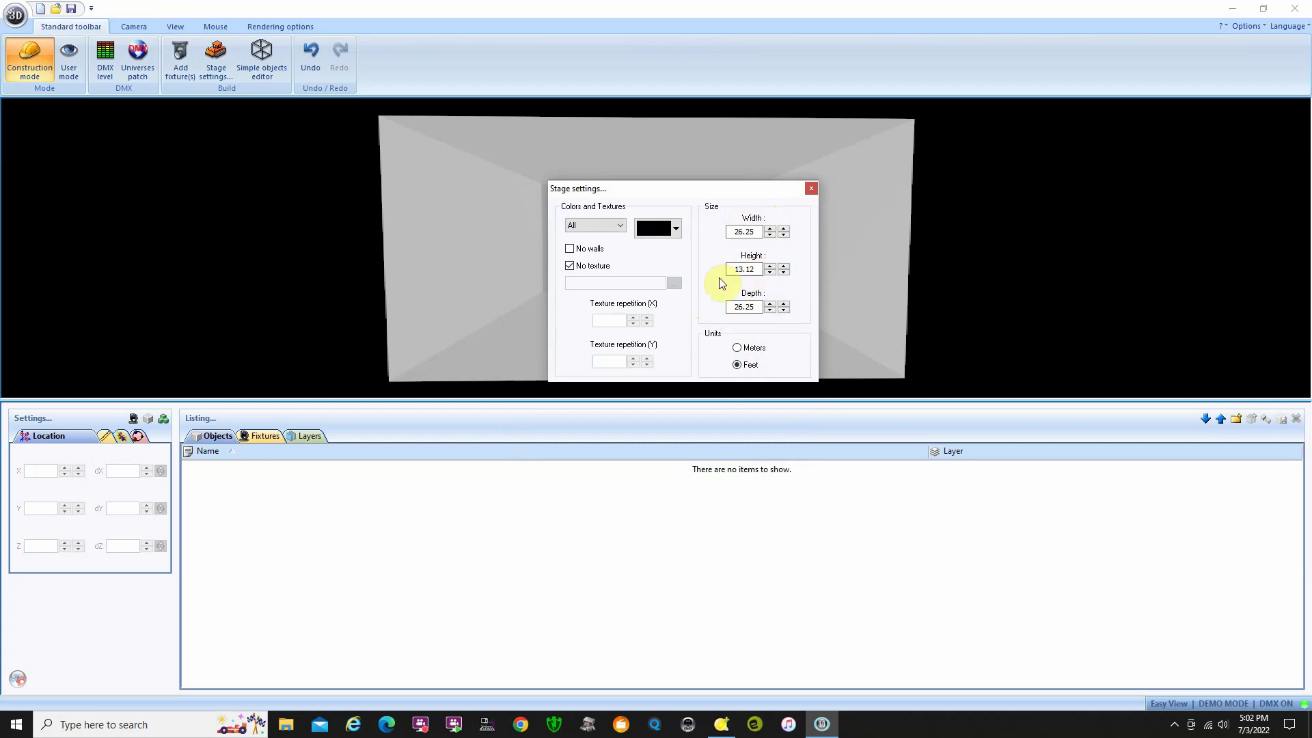
{"action": "left_click", "coordinate": [737, 348]}
{"action": "left_click_drag", "start_coordinate": [695, 197], "coordinate": [1084, 189]}
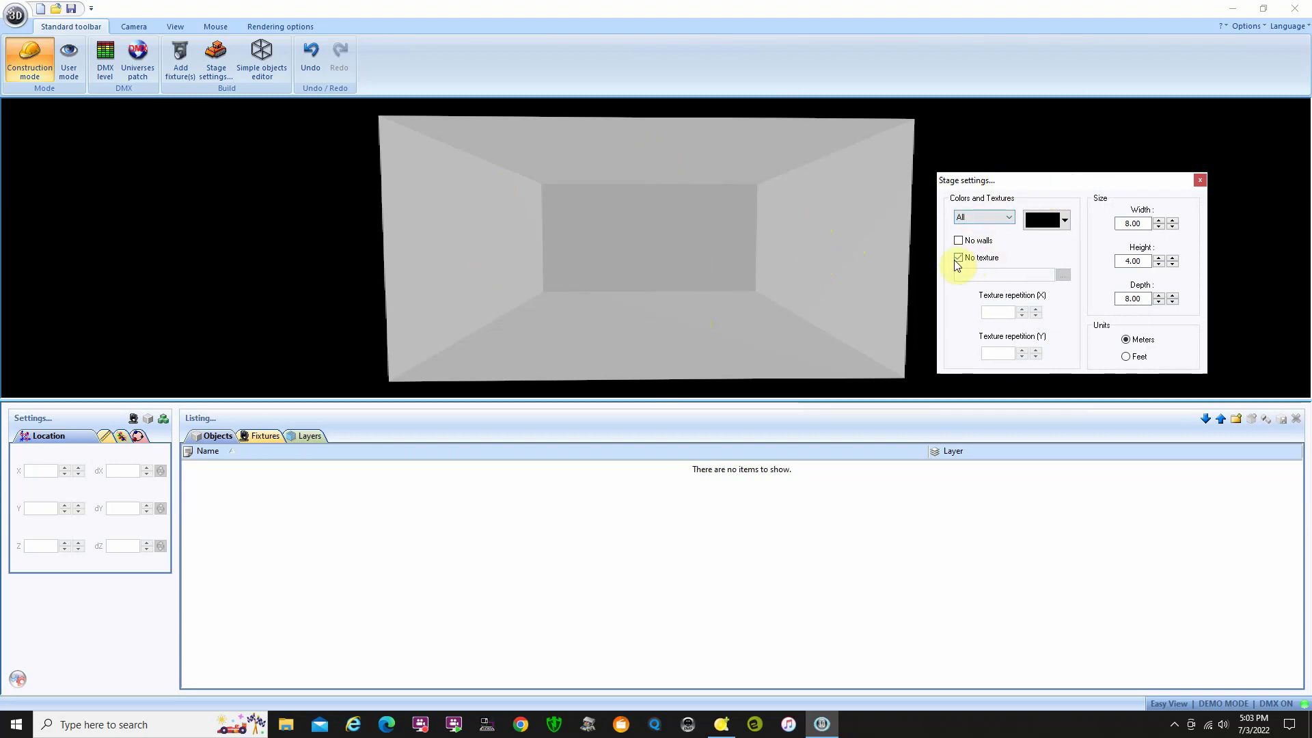
Colour the ground yellow-green, then reset it to Automatic Color so the floor turns black
{"action": "left_click", "coordinate": [1010, 216]}
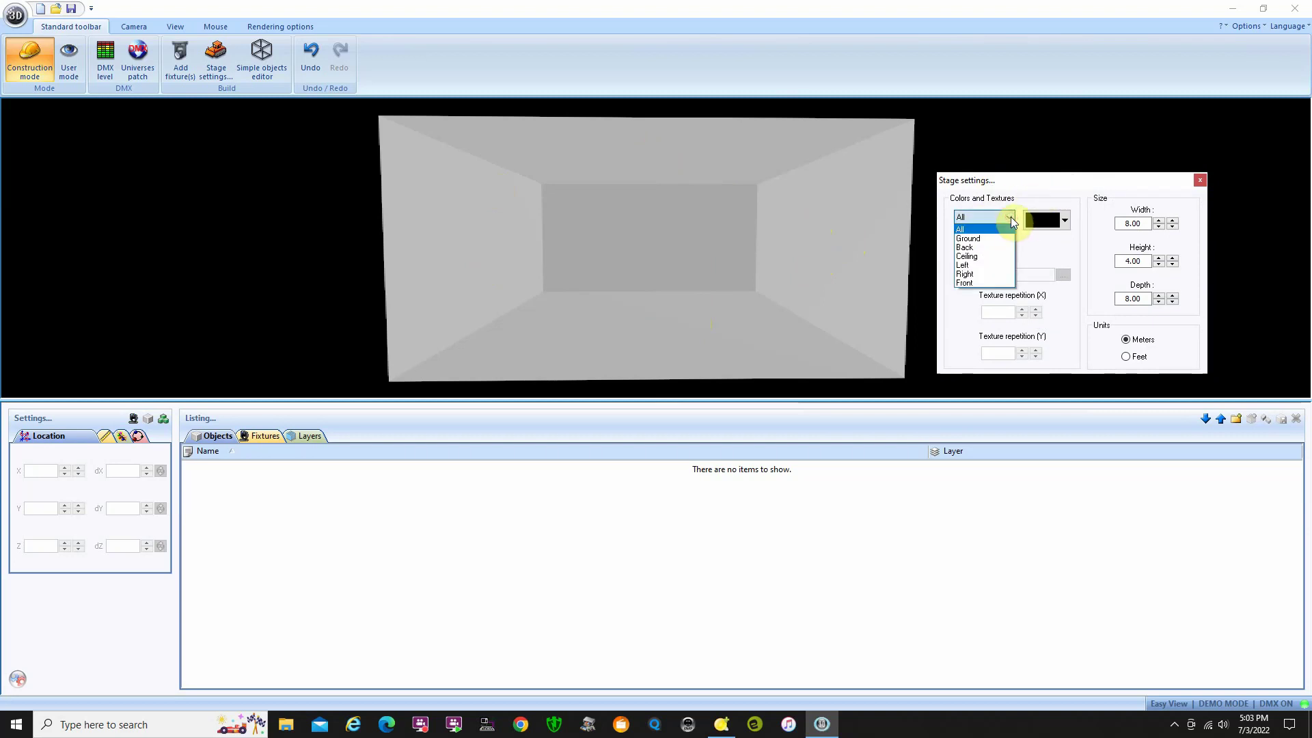
{"action": "left_click", "coordinate": [991, 239]}
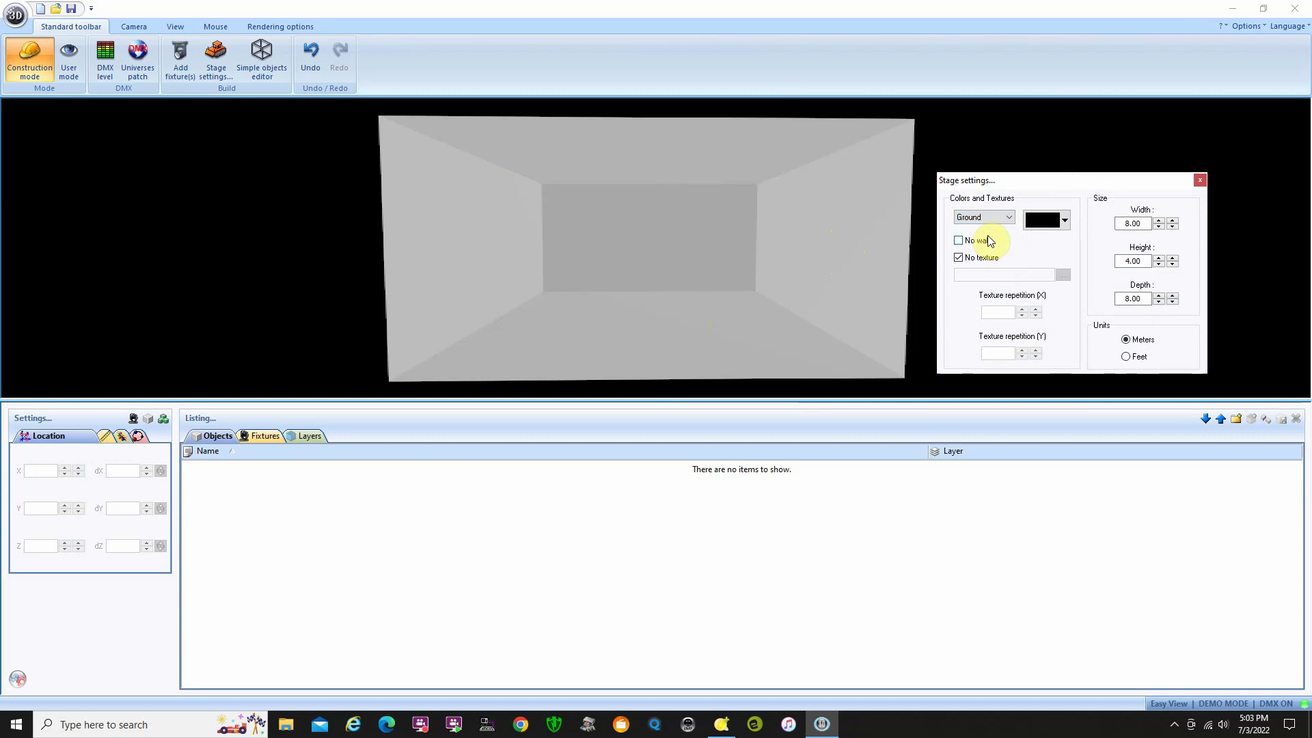
{"action": "left_click", "coordinate": [1068, 223]}
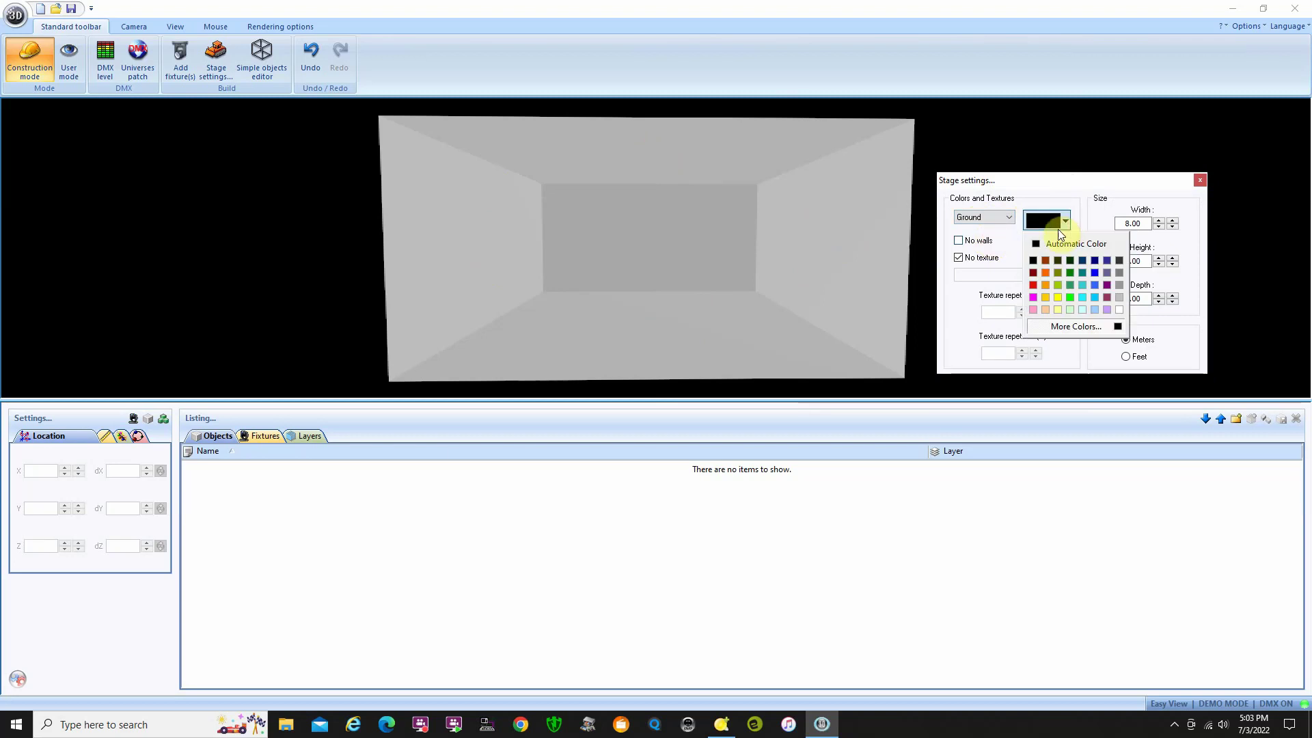
{"action": "left_click", "coordinate": [1060, 285]}
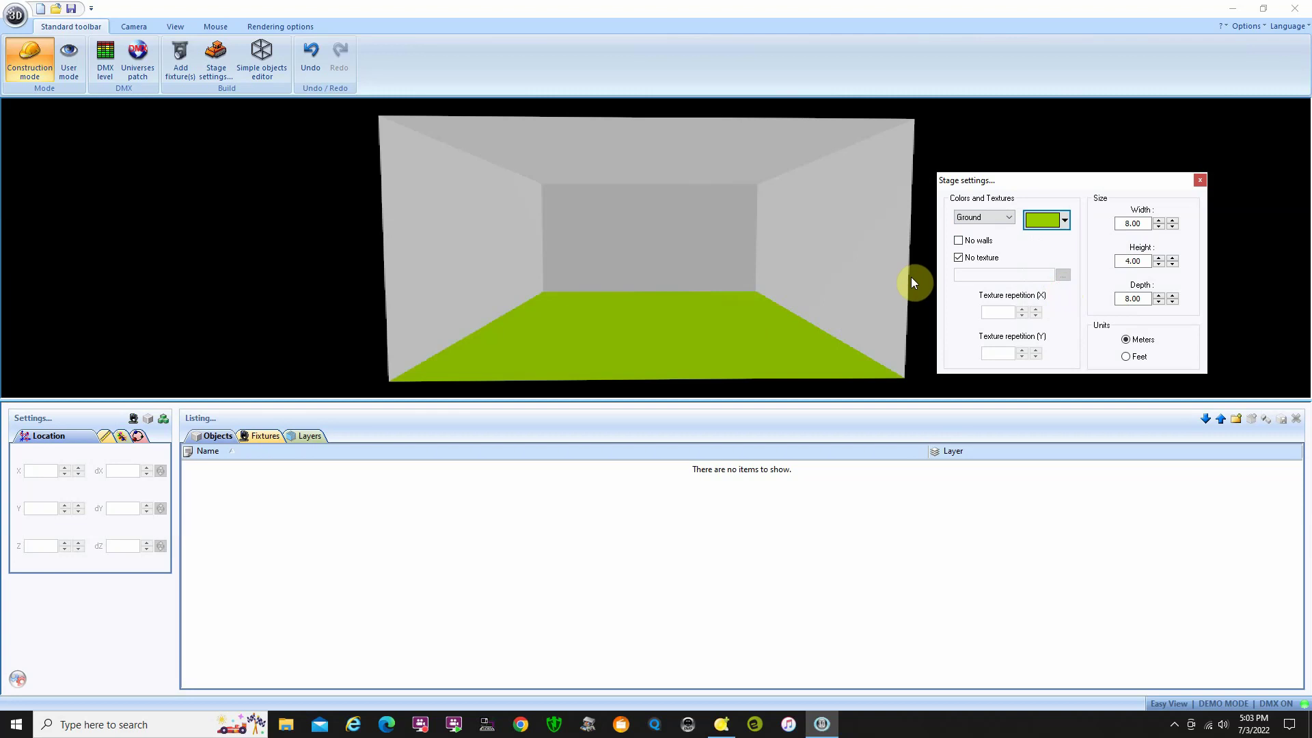
{"action": "left_click", "coordinate": [1068, 220]}
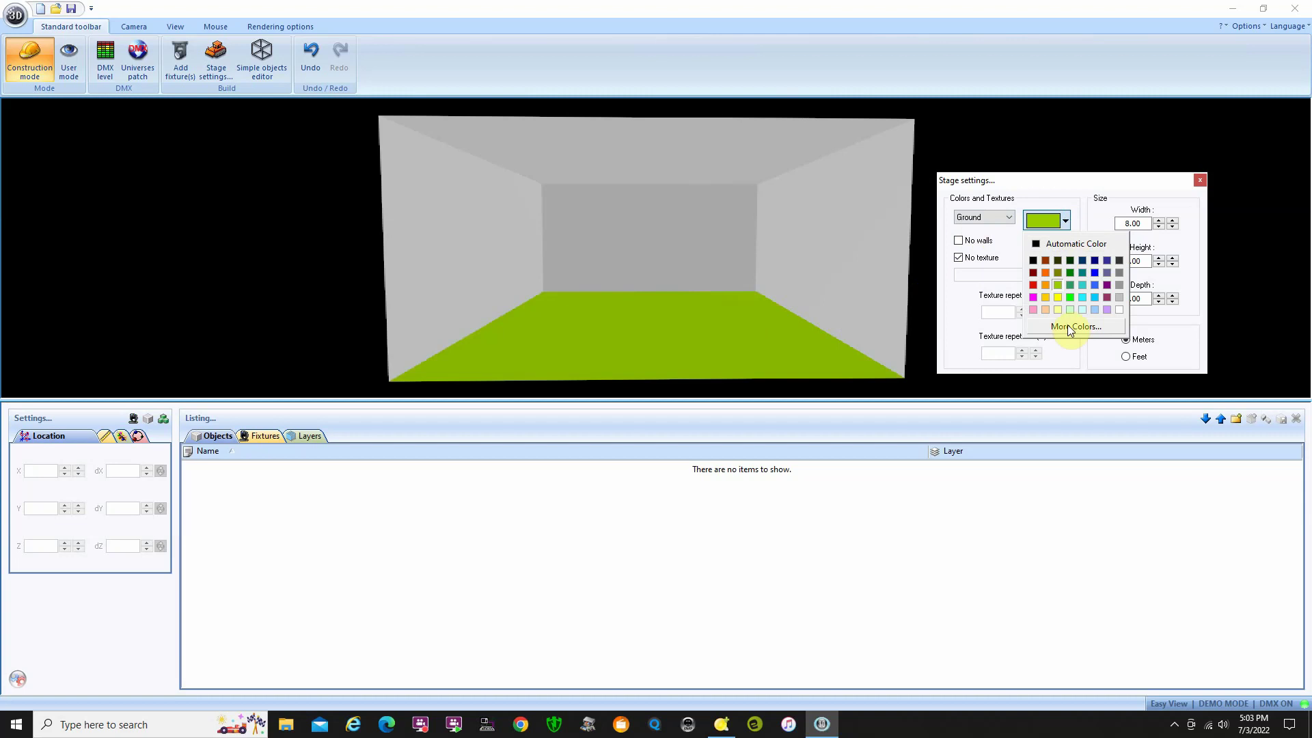
{"action": "left_click", "coordinate": [1081, 244]}
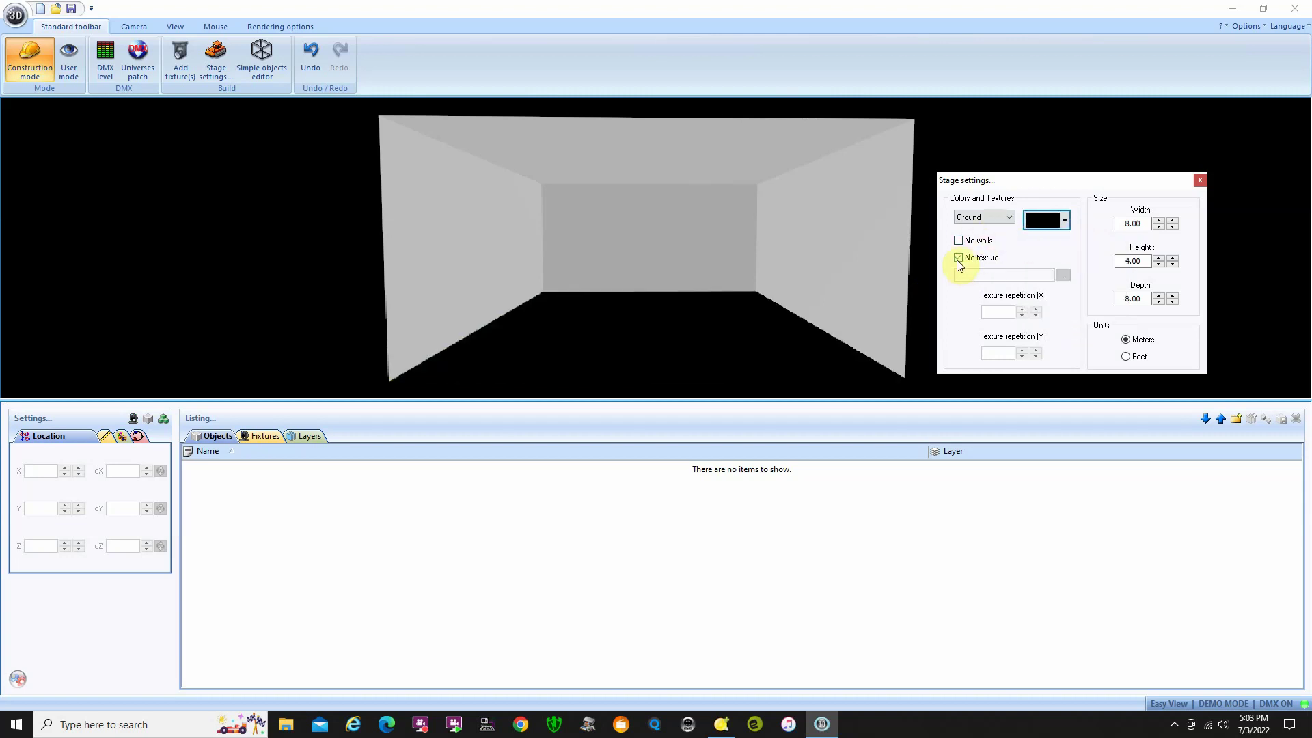
Select the Ground surface and enable a texture for it
{"action": "left_click", "coordinate": [1010, 218]}
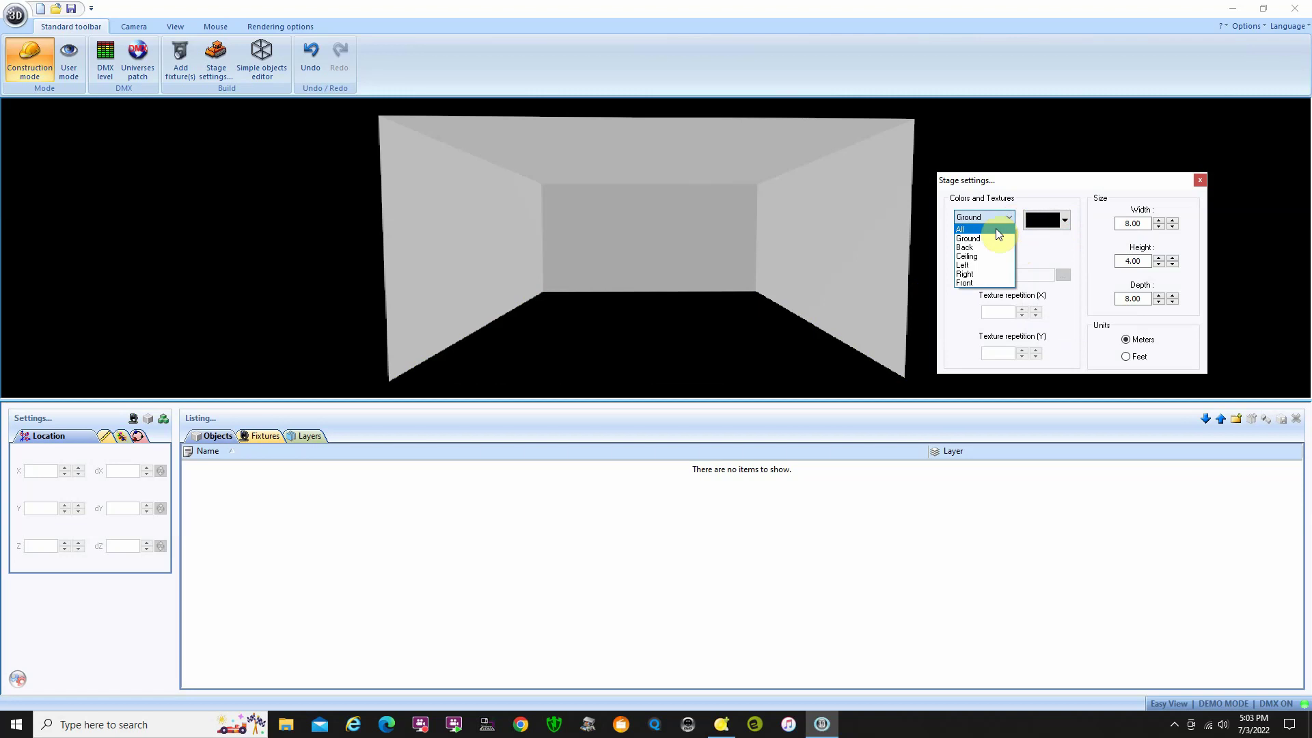
{"action": "left_click", "coordinate": [998, 229]}
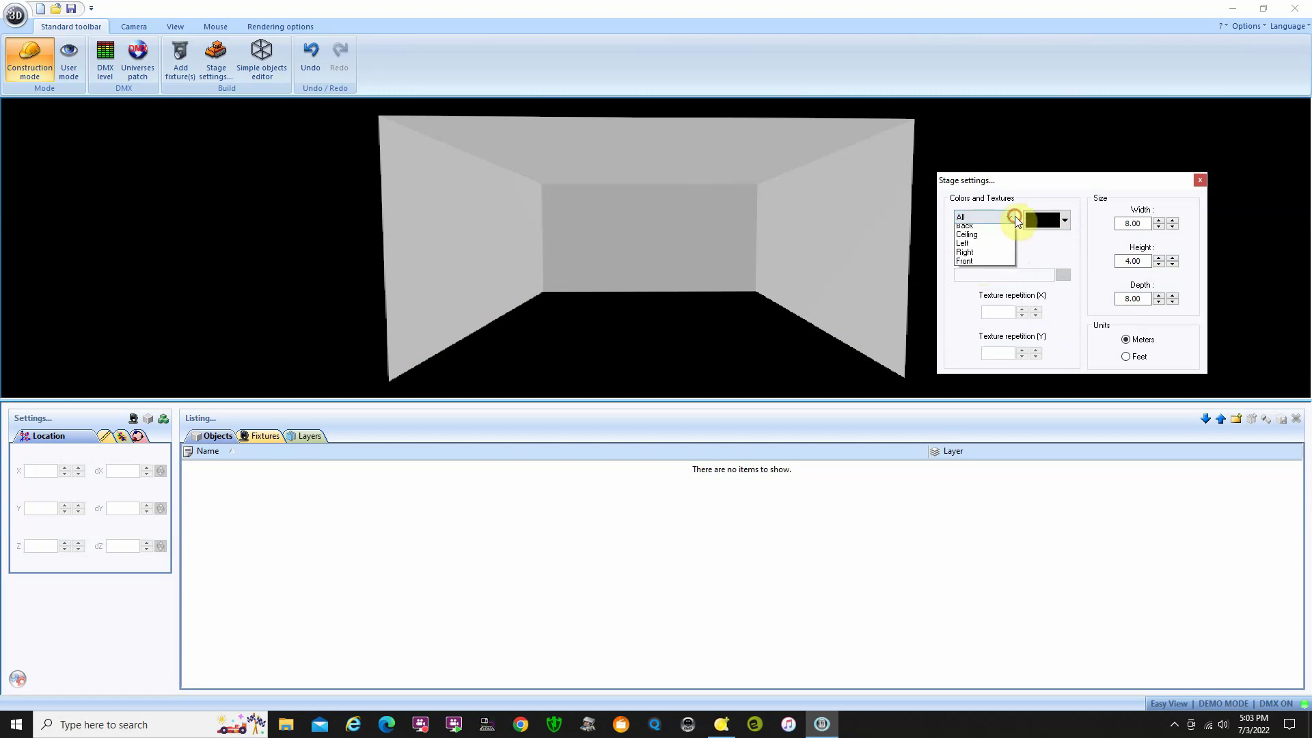
{"action": "left_click", "coordinate": [1013, 216]}
{"action": "left_click", "coordinate": [985, 239]}
{"action": "left_click", "coordinate": [959, 259]}
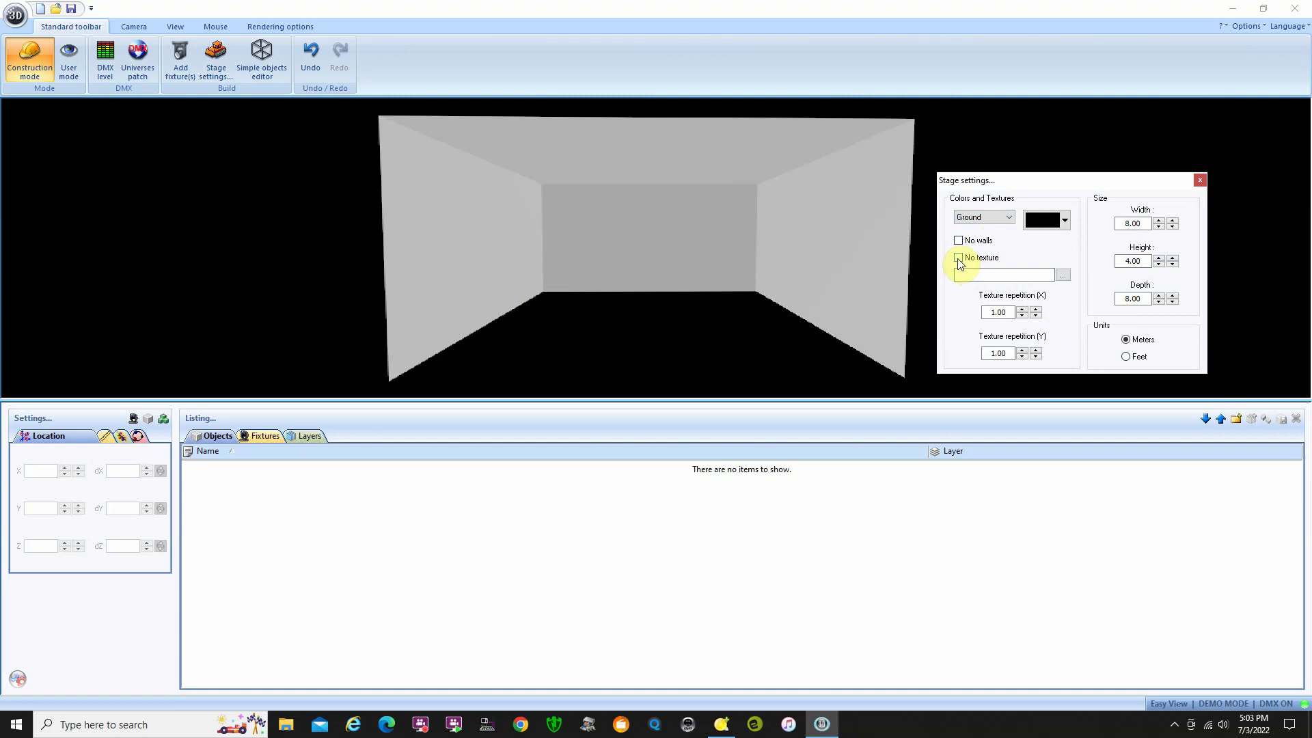
{"action": "left_click", "coordinate": [1063, 275]}
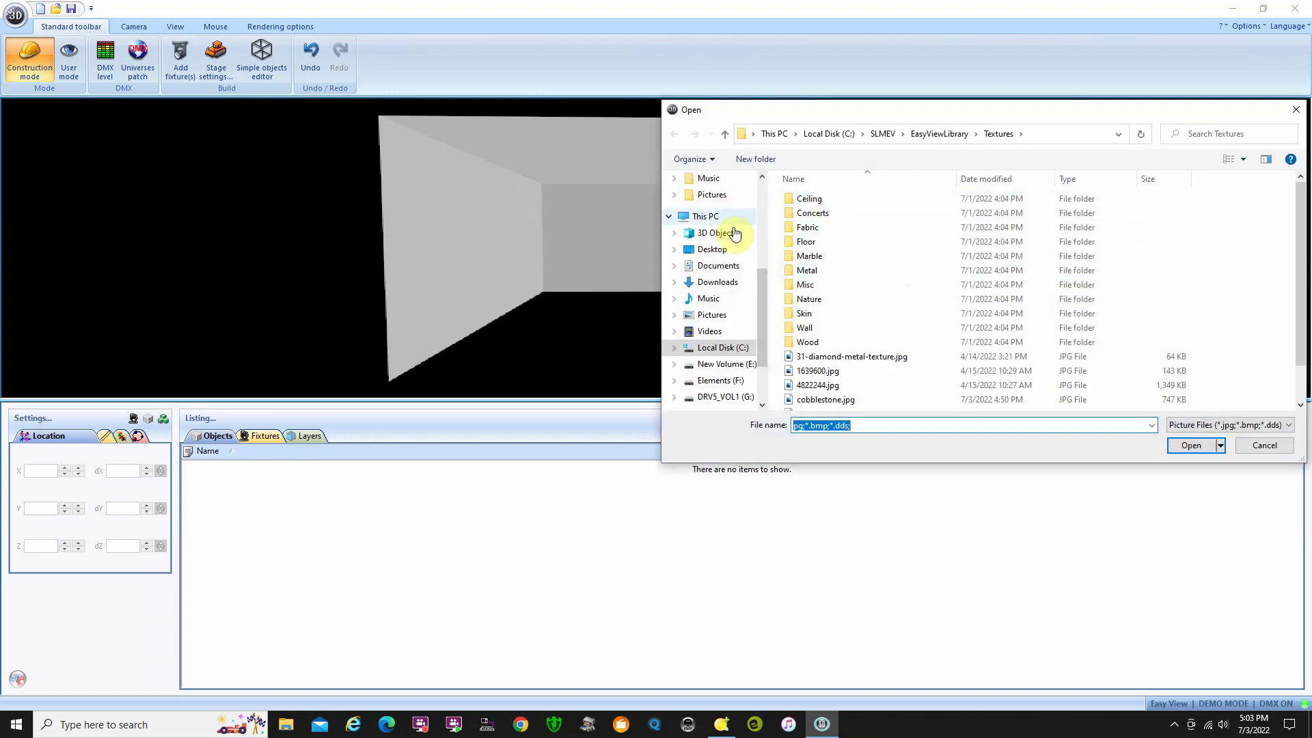
Load cobblestone.jpg from Desktop > Texture Tiles > Wallpaper into the library as the ground texture
{"action": "left_click", "coordinate": [714, 250]}
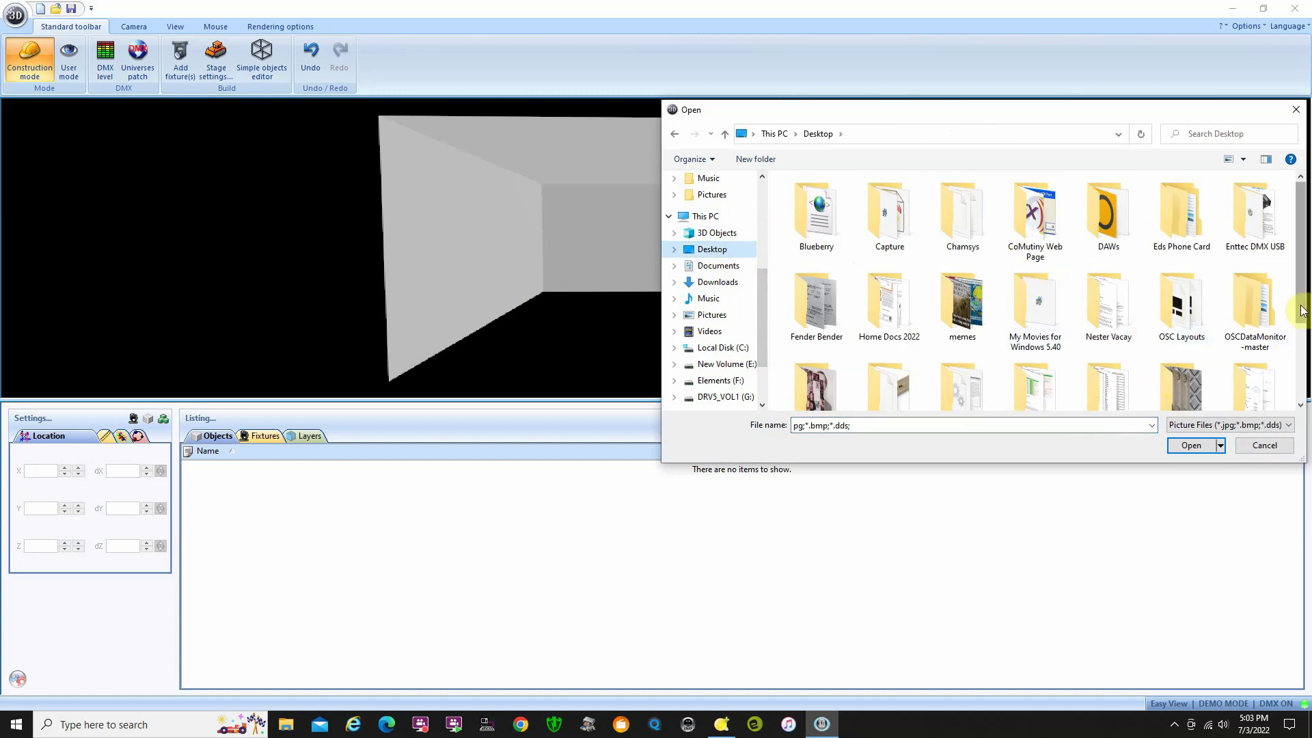
{"action": "left_click_drag", "start_coordinate": [1301, 303], "coordinate": [1298, 333]}
{"action": "double_click", "coordinate": [1184, 336]}
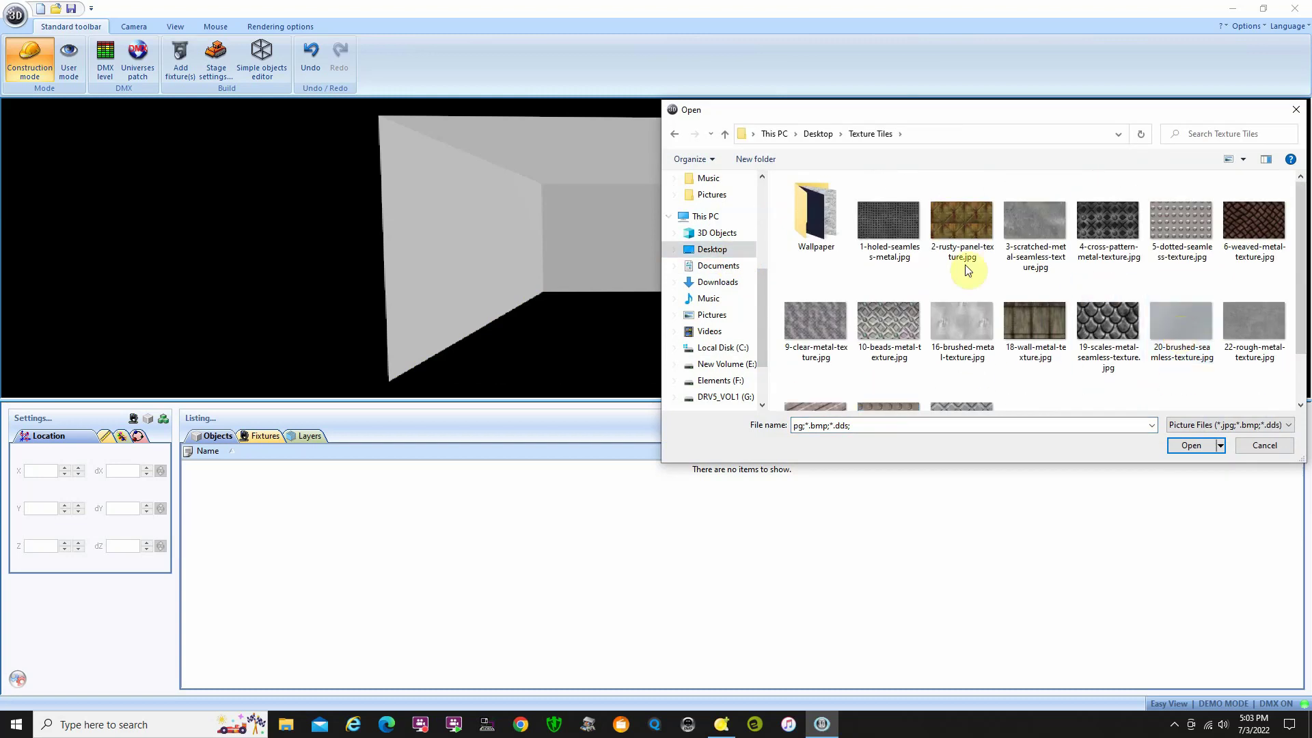
{"action": "double_click", "coordinate": [832, 226]}
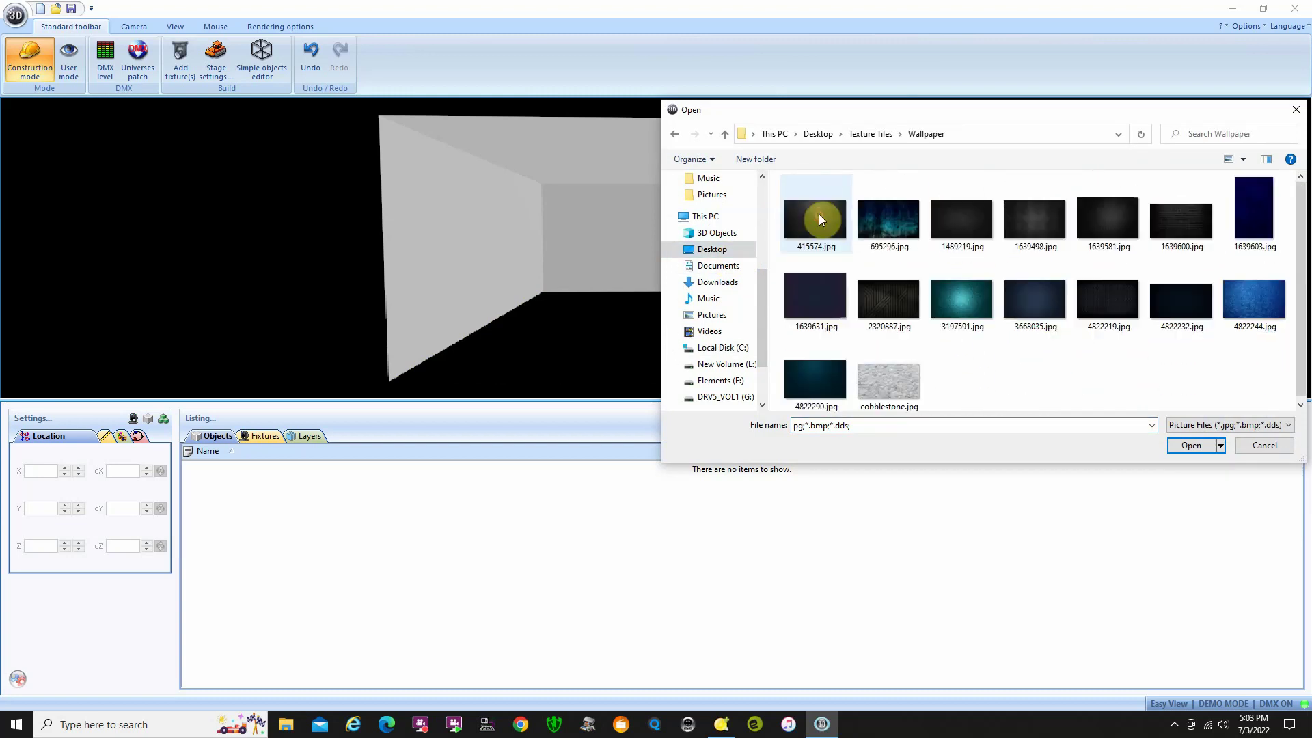
{"action": "left_click", "coordinate": [909, 386]}
{"action": "left_click", "coordinate": [1203, 445]}
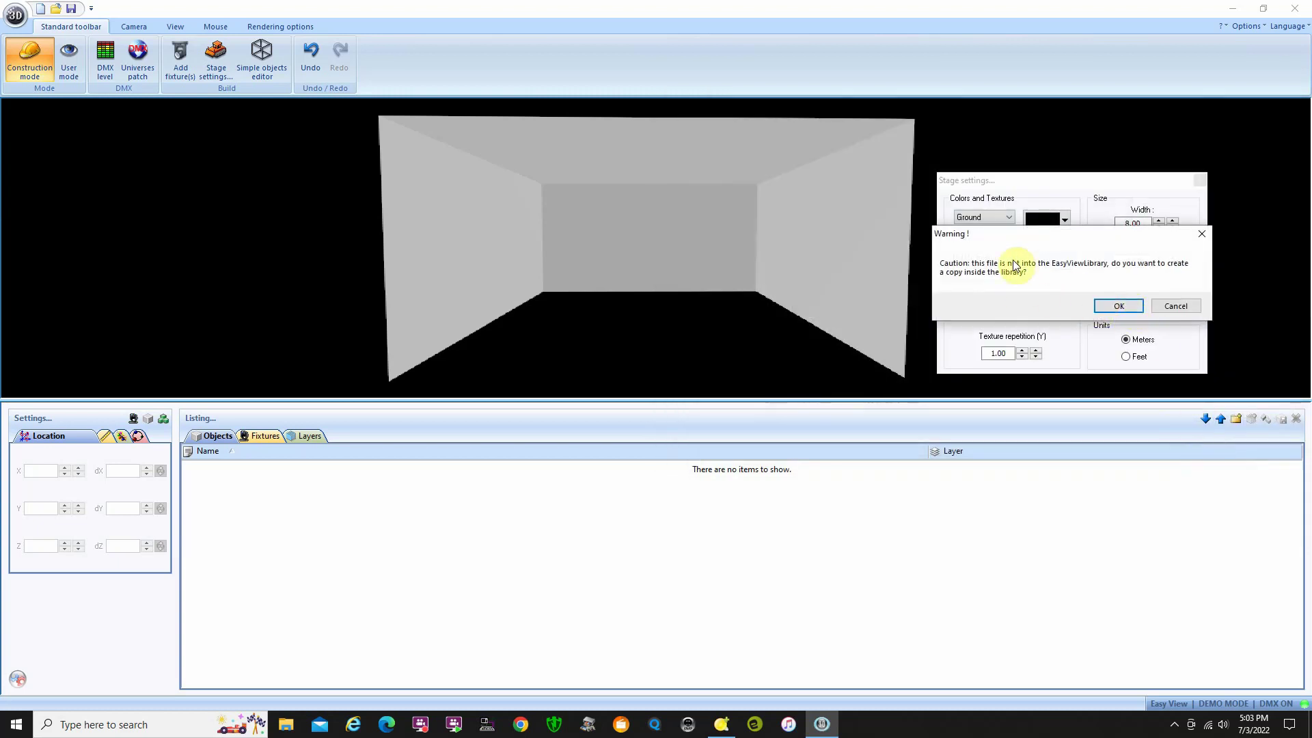
{"action": "left_click", "coordinate": [1121, 305]}
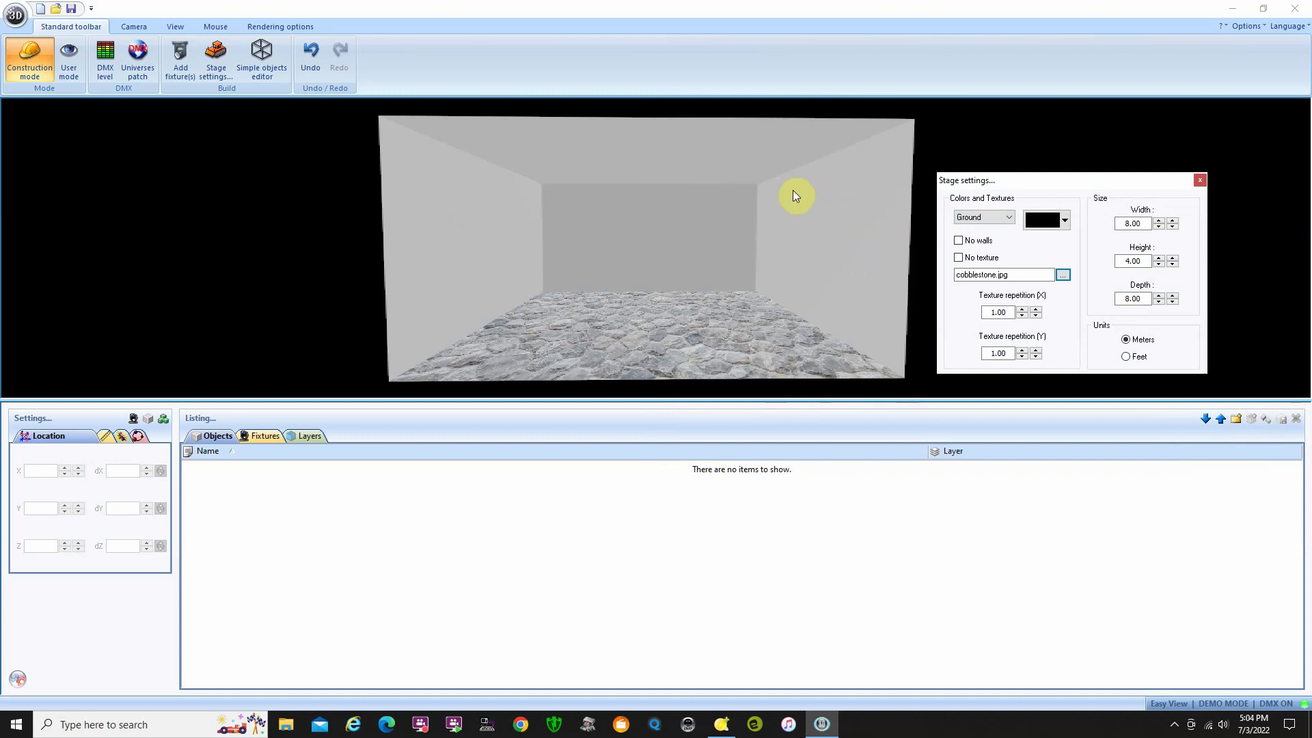
{"action": "left_click", "coordinate": [1010, 217]}
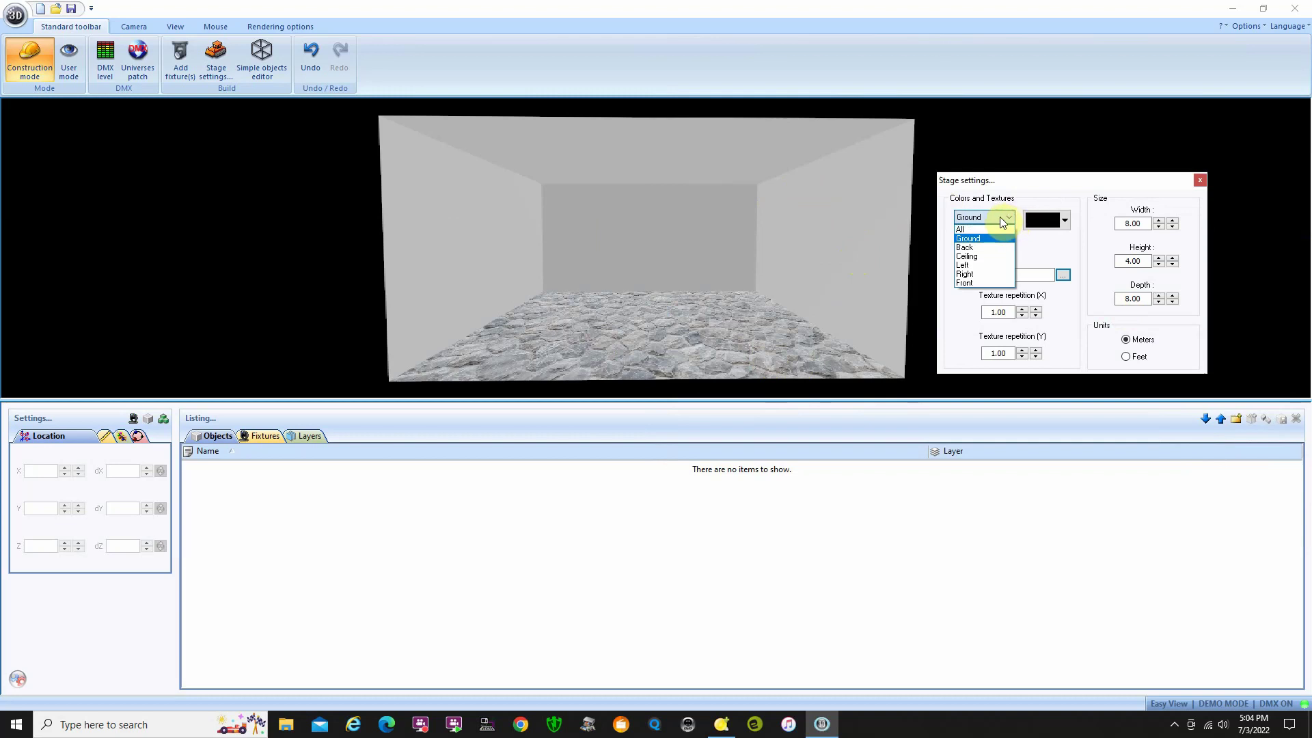
{"action": "left_click", "coordinate": [989, 266]}
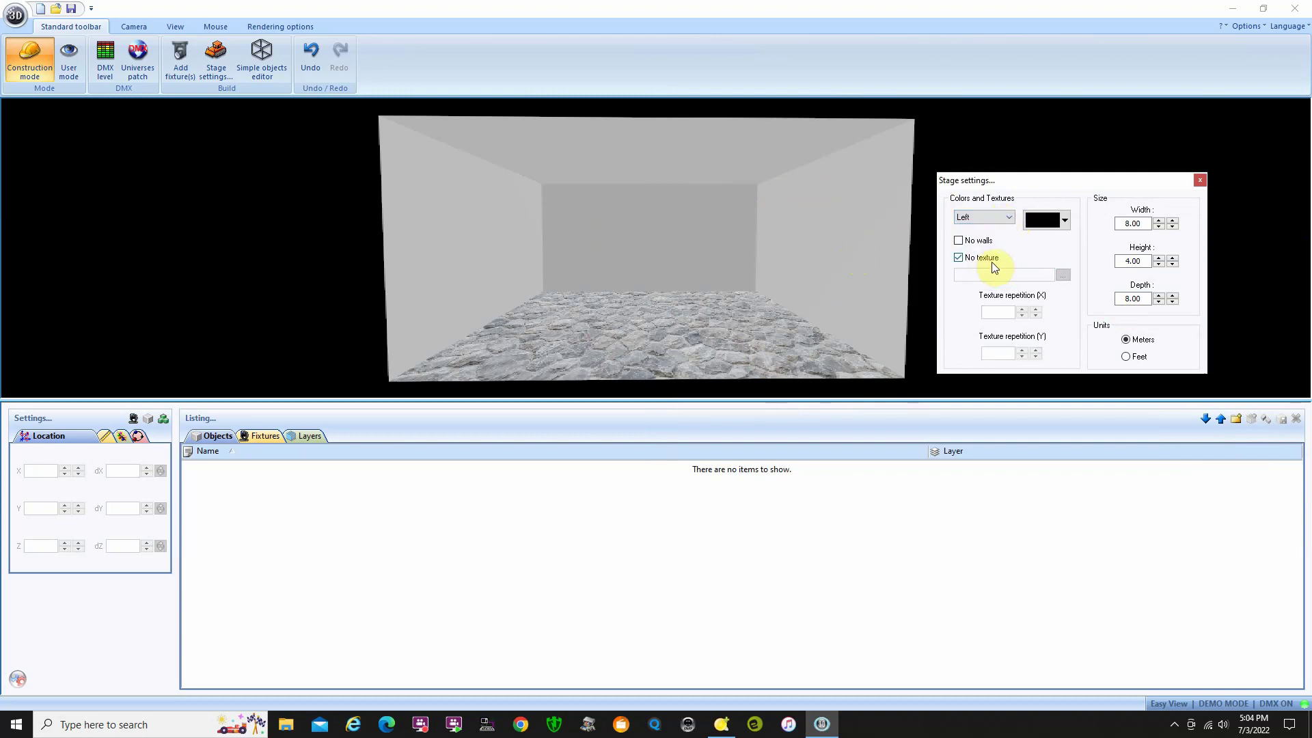
{"action": "left_click", "coordinate": [958, 240]}
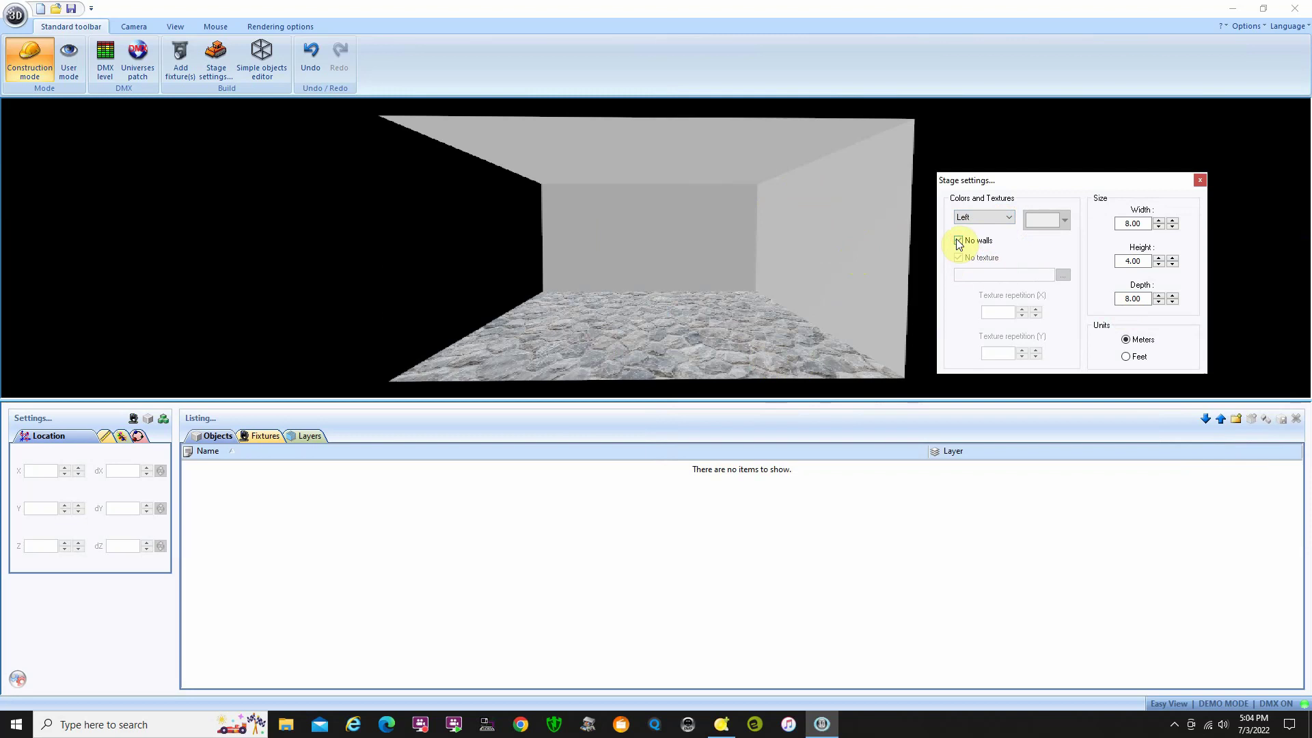
{"action": "left_click", "coordinate": [1009, 215]}
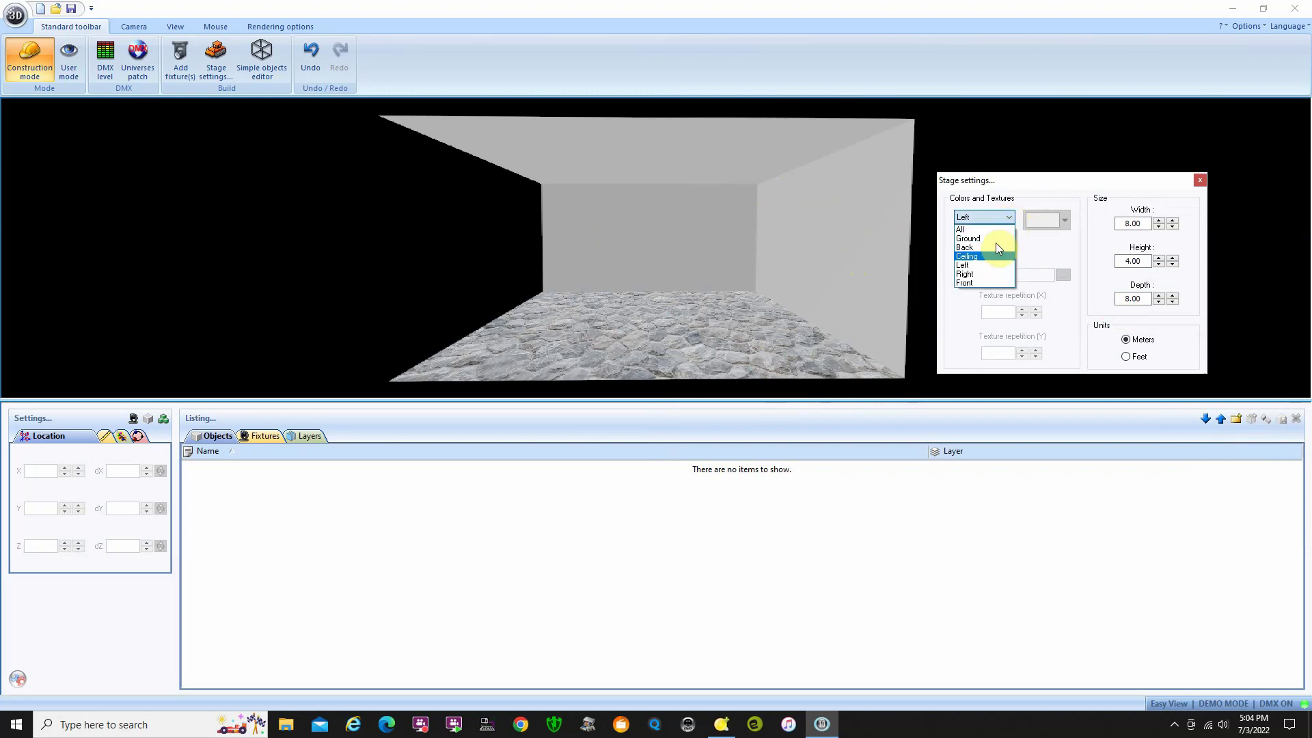
{"action": "left_click", "coordinate": [986, 274]}
{"action": "left_click", "coordinate": [958, 241]}
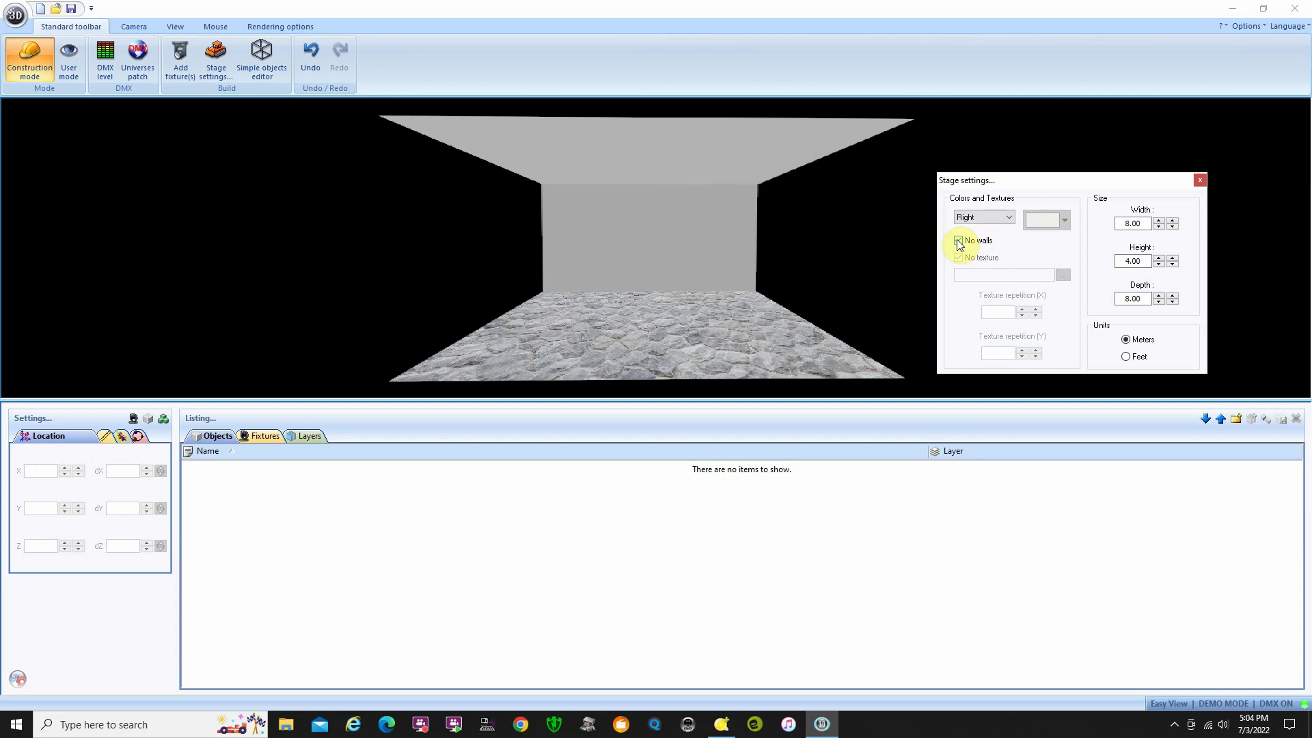
{"action": "left_click", "coordinate": [1009, 218]}
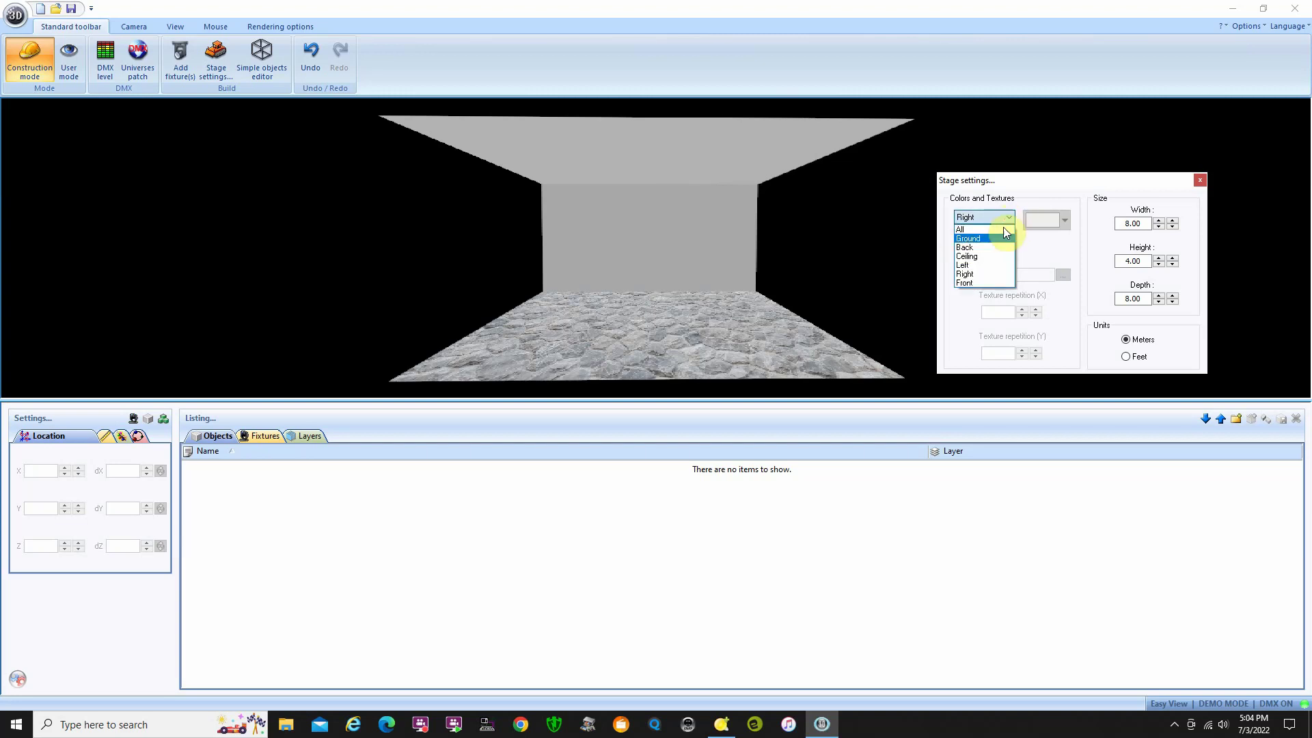
{"action": "left_click", "coordinate": [987, 273]}
{"action": "left_click", "coordinate": [958, 240]}
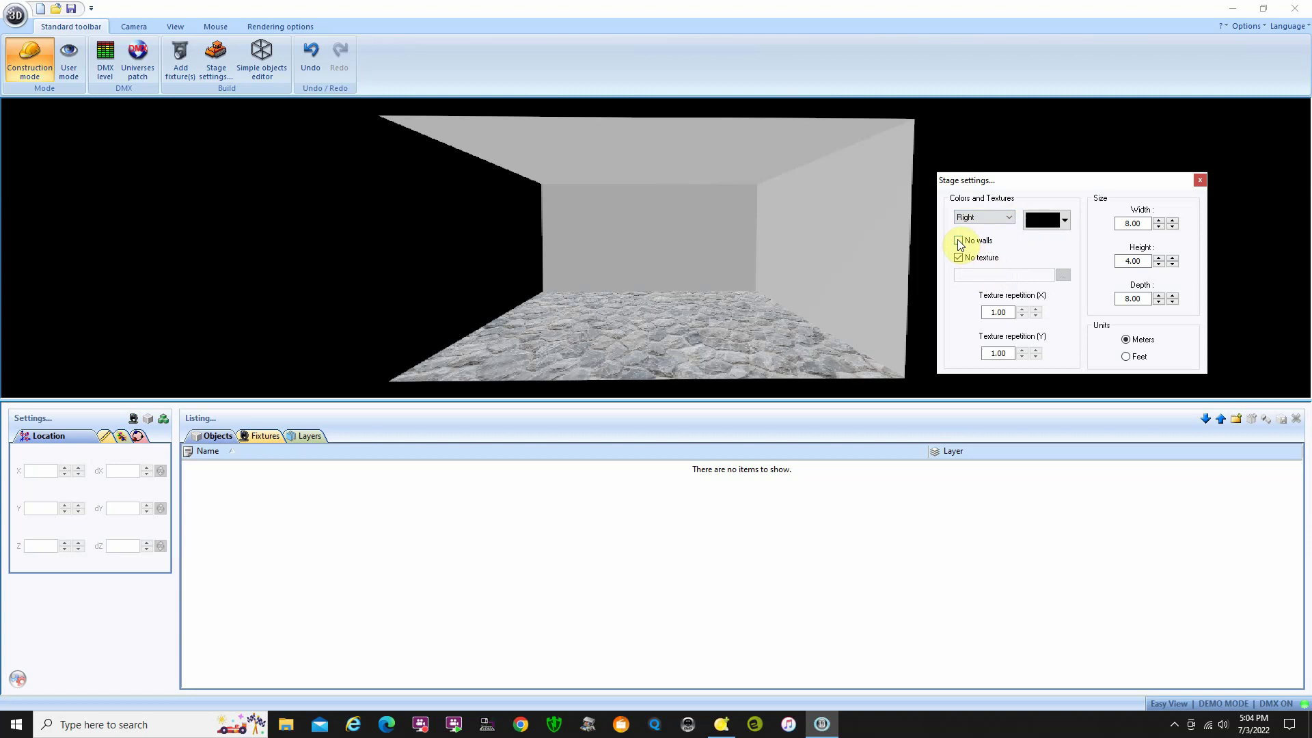
{"action": "left_click", "coordinate": [1011, 218]}
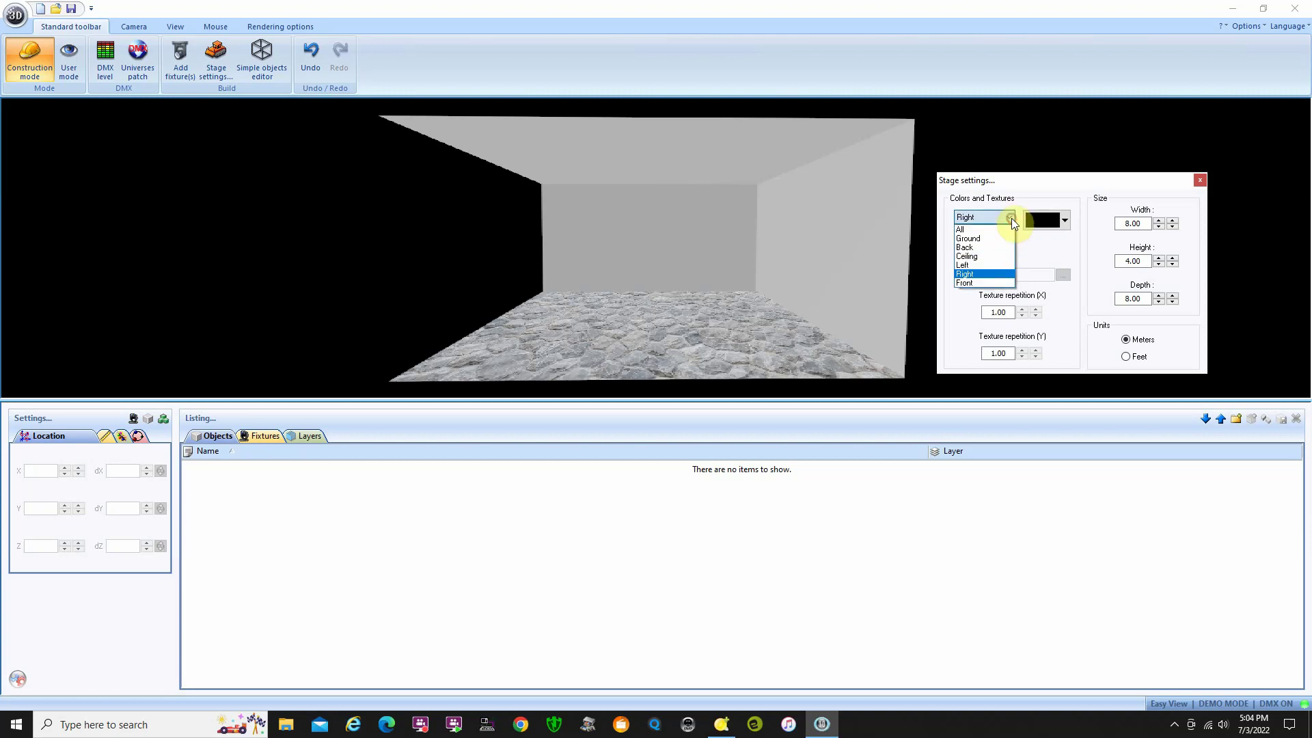
{"action": "left_click", "coordinate": [980, 265]}
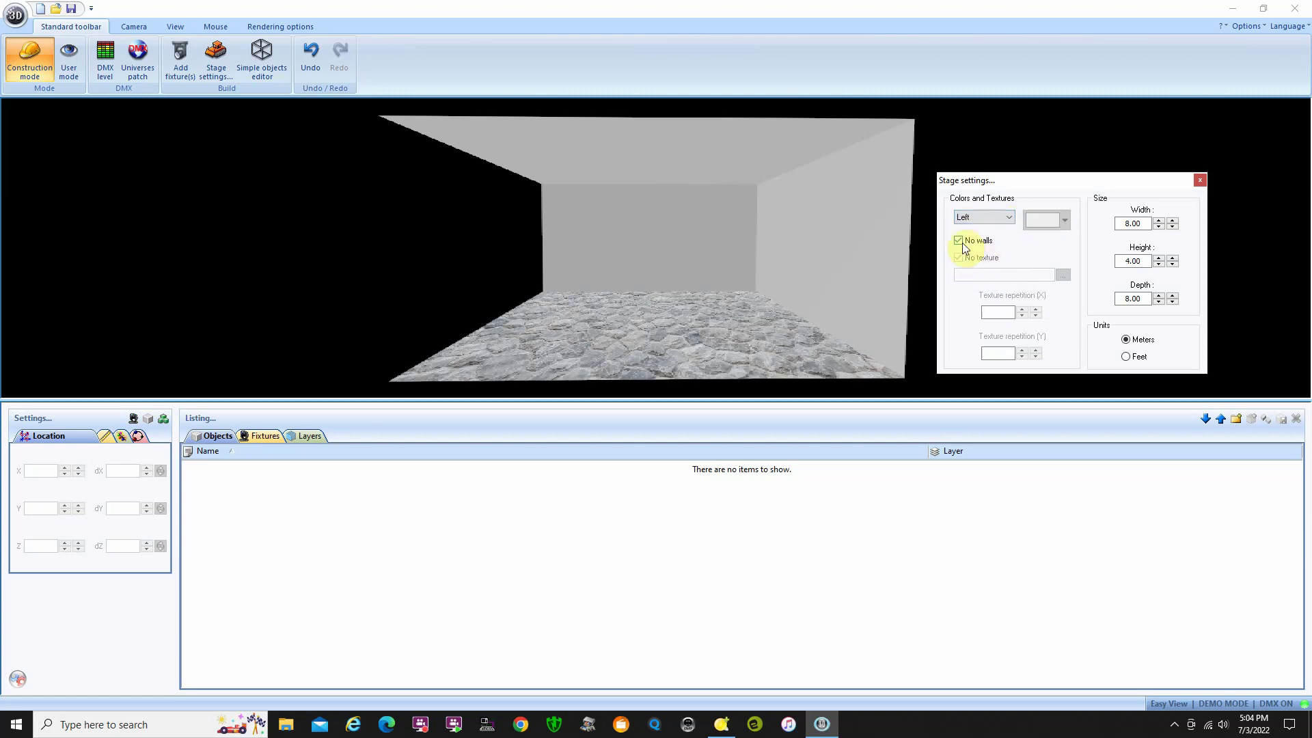
{"action": "left_click", "coordinate": [959, 240]}
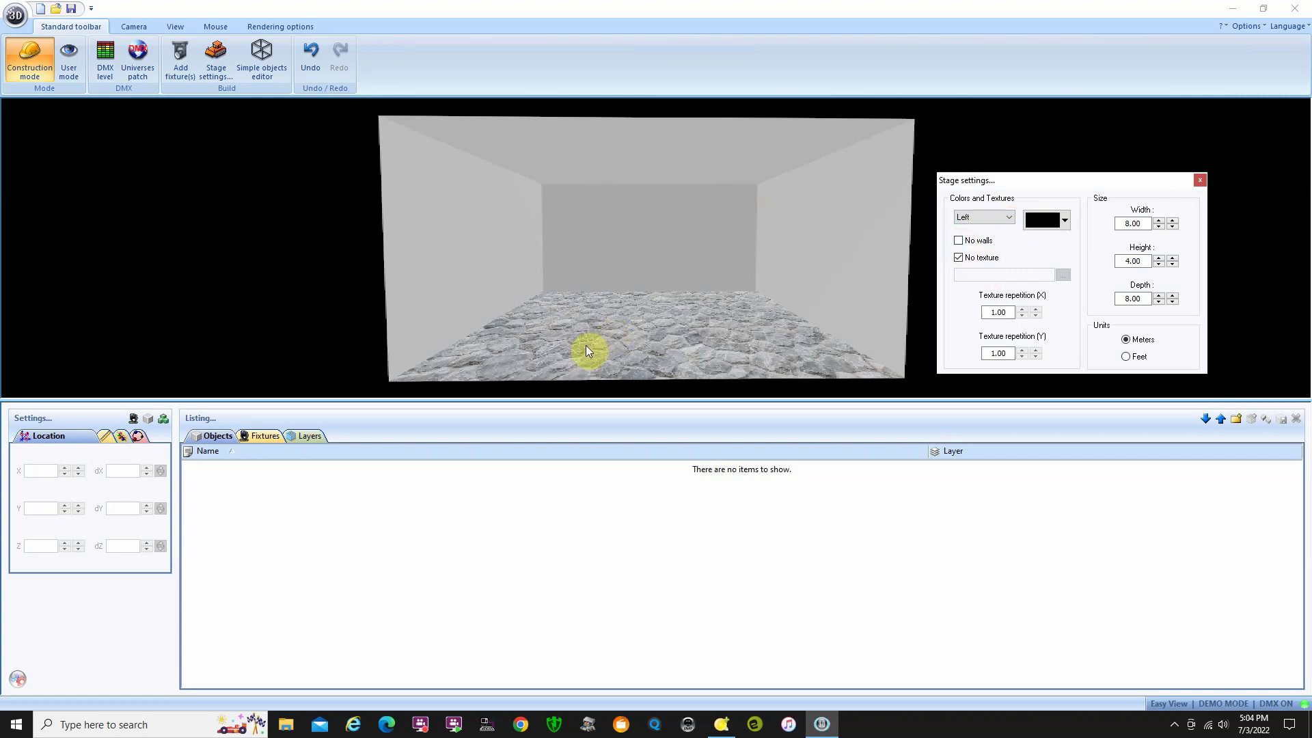
Make the 3D view taller, close Stage settings, and orbit around the cobblestone-floored room
{"action": "left_click_drag", "start_coordinate": [624, 398], "coordinate": [624, 446]}
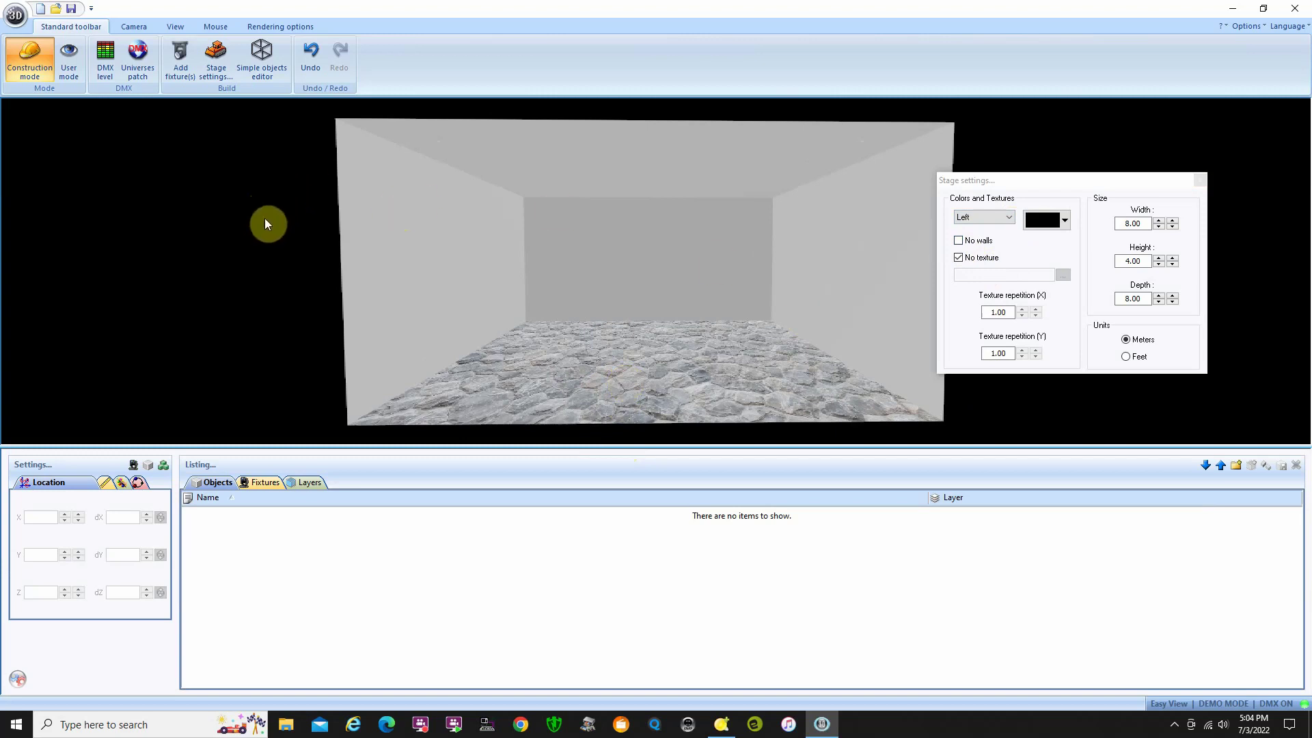
{"action": "mouse_move", "coordinate": [286, 212]}
{"action": "left_mouse_down"}
{"action": "mouse_move", "coordinate": [281, 296]}
{"action": "mouse_move", "coordinate": [300, 194]}
{"action": "mouse_move", "coordinate": [302, 223]}
{"action": "mouse_move", "coordinate": [203, 202]}
{"action": "mouse_move", "coordinate": [457, 244]}
{"action": "mouse_move", "coordinate": [629, 240]}
{"action": "mouse_move", "coordinate": [302, 223]}
{"action": "mouse_move", "coordinate": [285, 206]}
{"action": "left_mouse_up"}
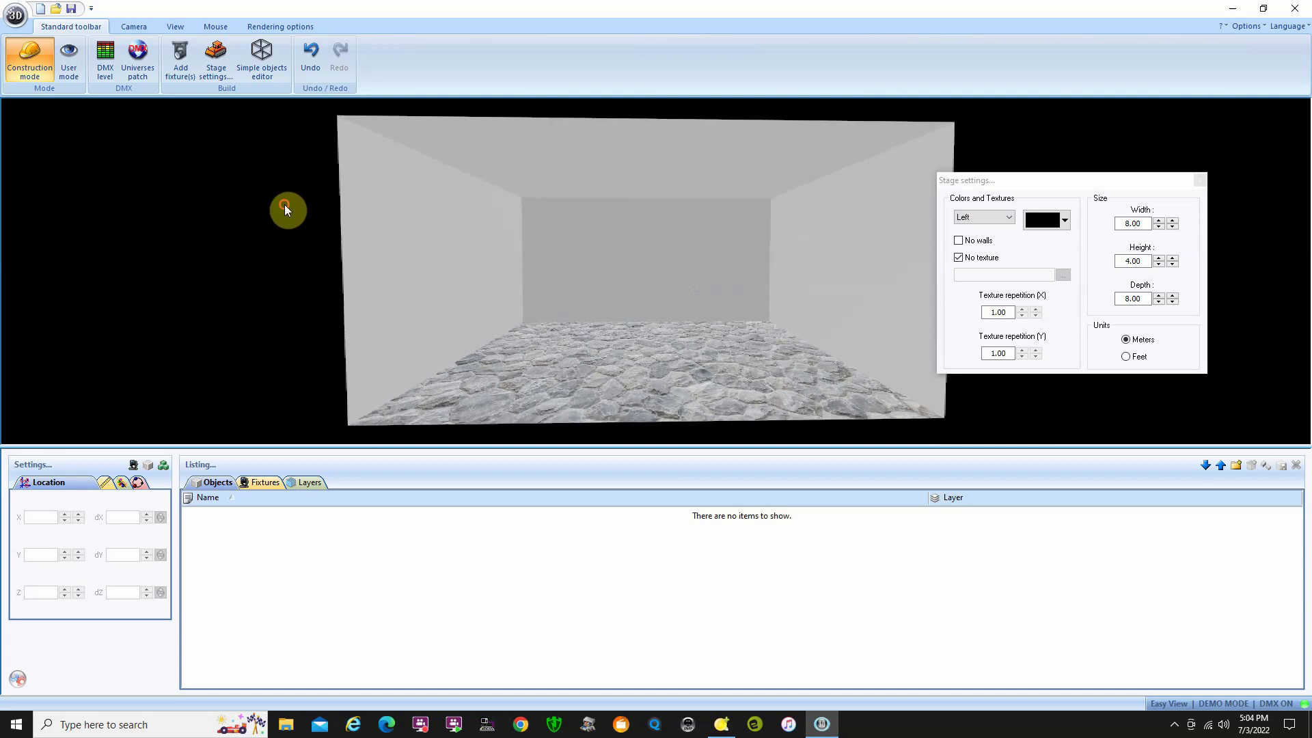
{"action": "left_click", "coordinate": [1200, 180]}
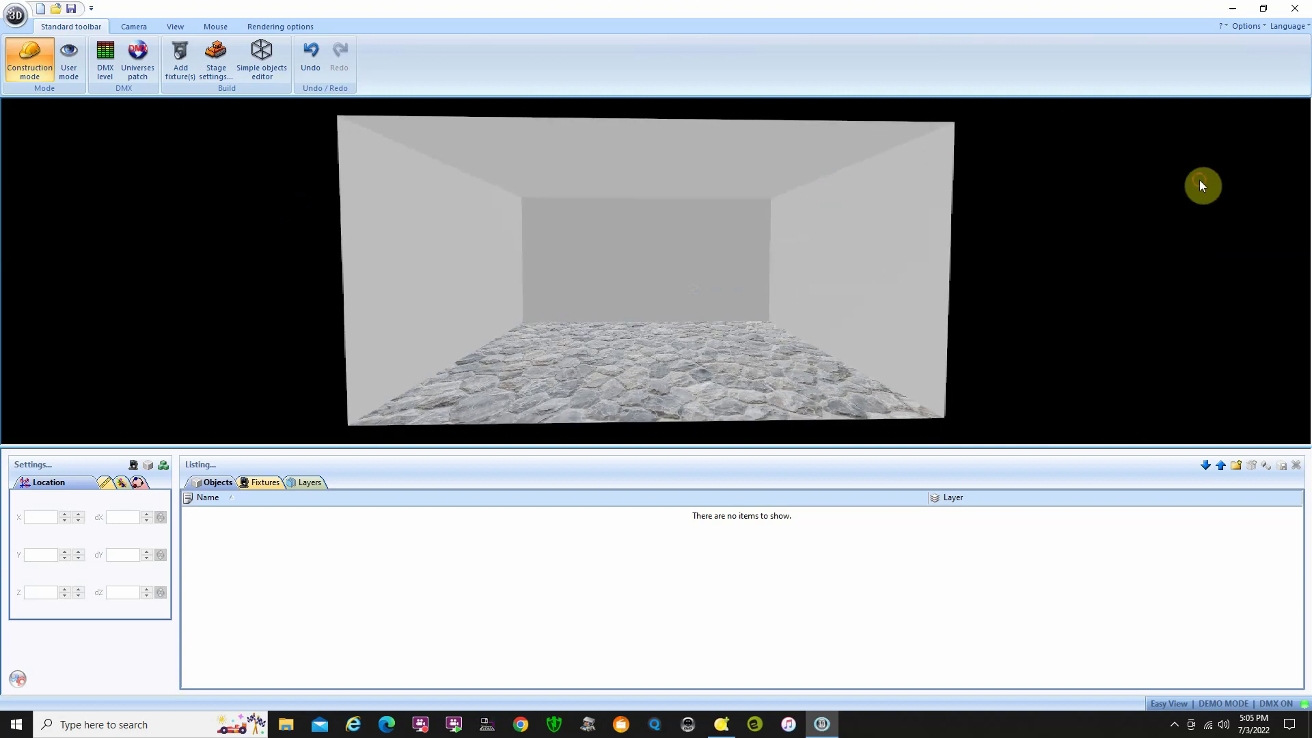
{"action": "left_click_drag", "start_coordinate": [655, 216], "coordinate": [634, 243]}
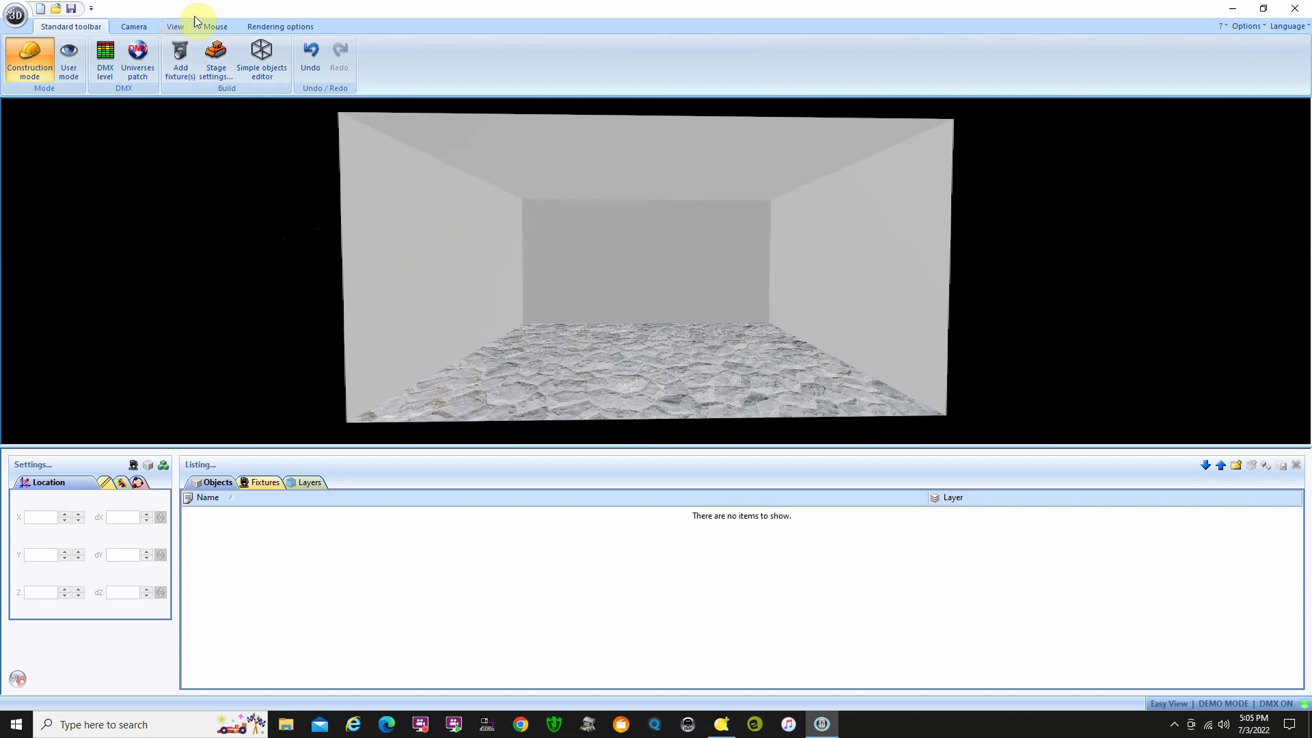
Cycle through the Front, Top, Left, Right and Rear camera views, ending on Front
{"action": "left_click", "coordinate": [131, 26]}
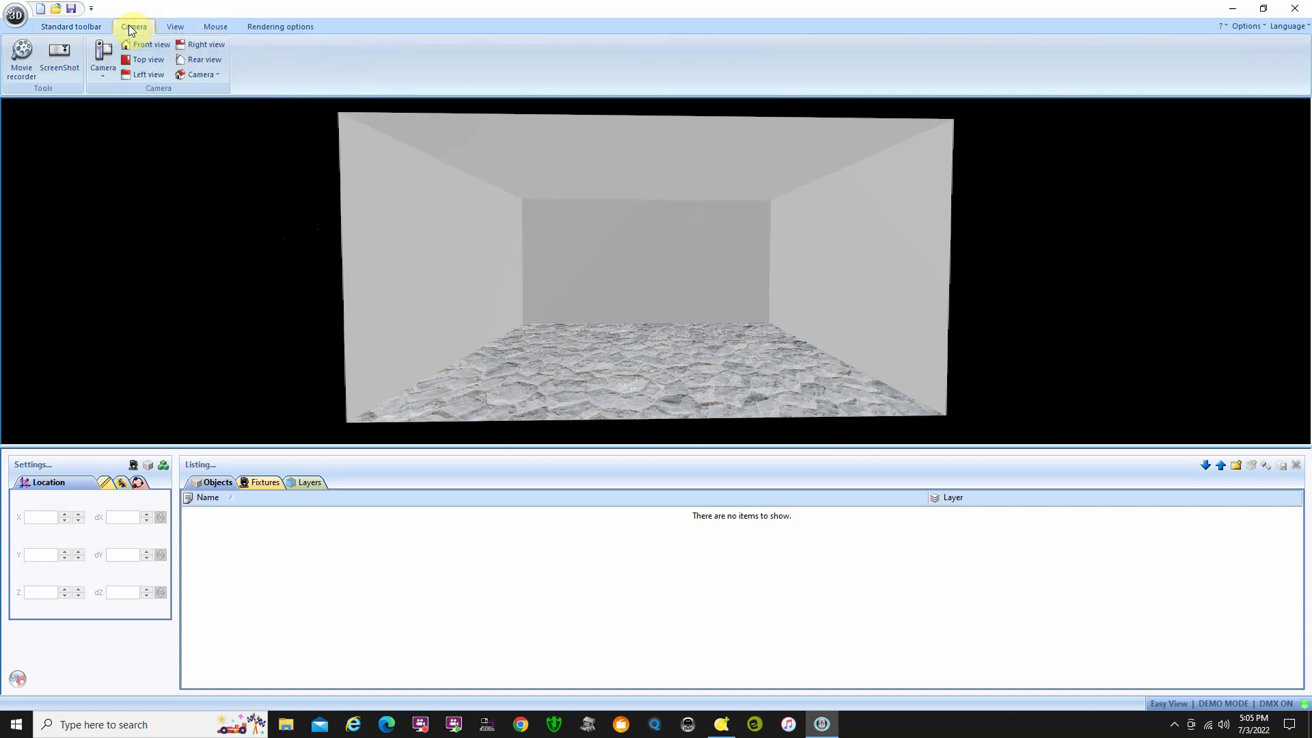
{"action": "left_click", "coordinate": [147, 46]}
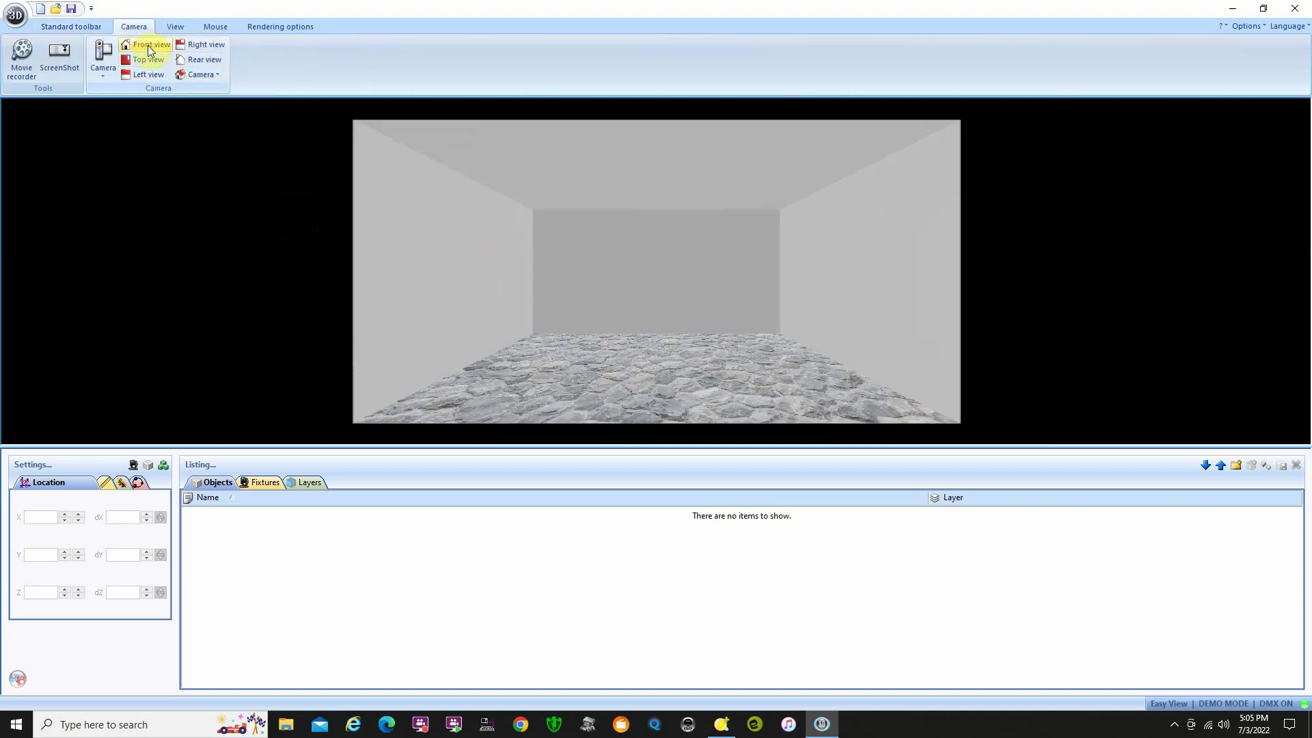
{"action": "left_click", "coordinate": [149, 60]}
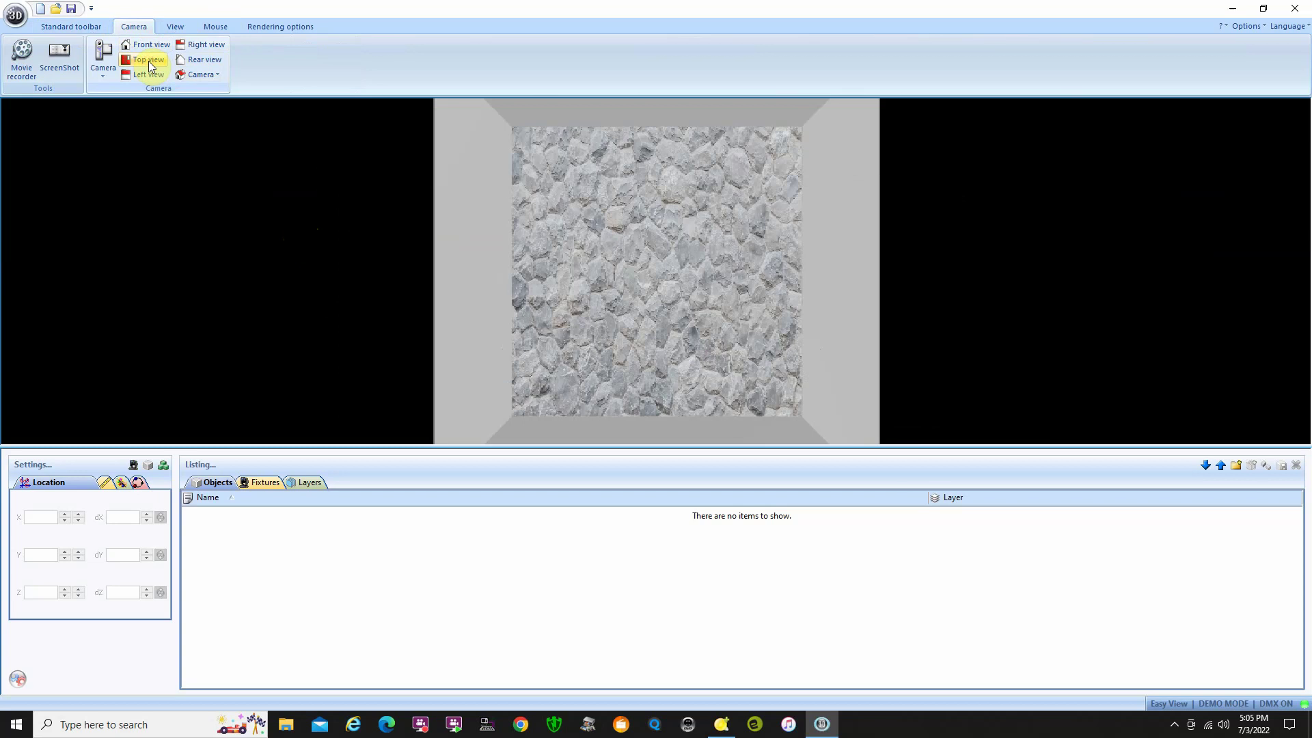
{"action": "left_click", "coordinate": [156, 75]}
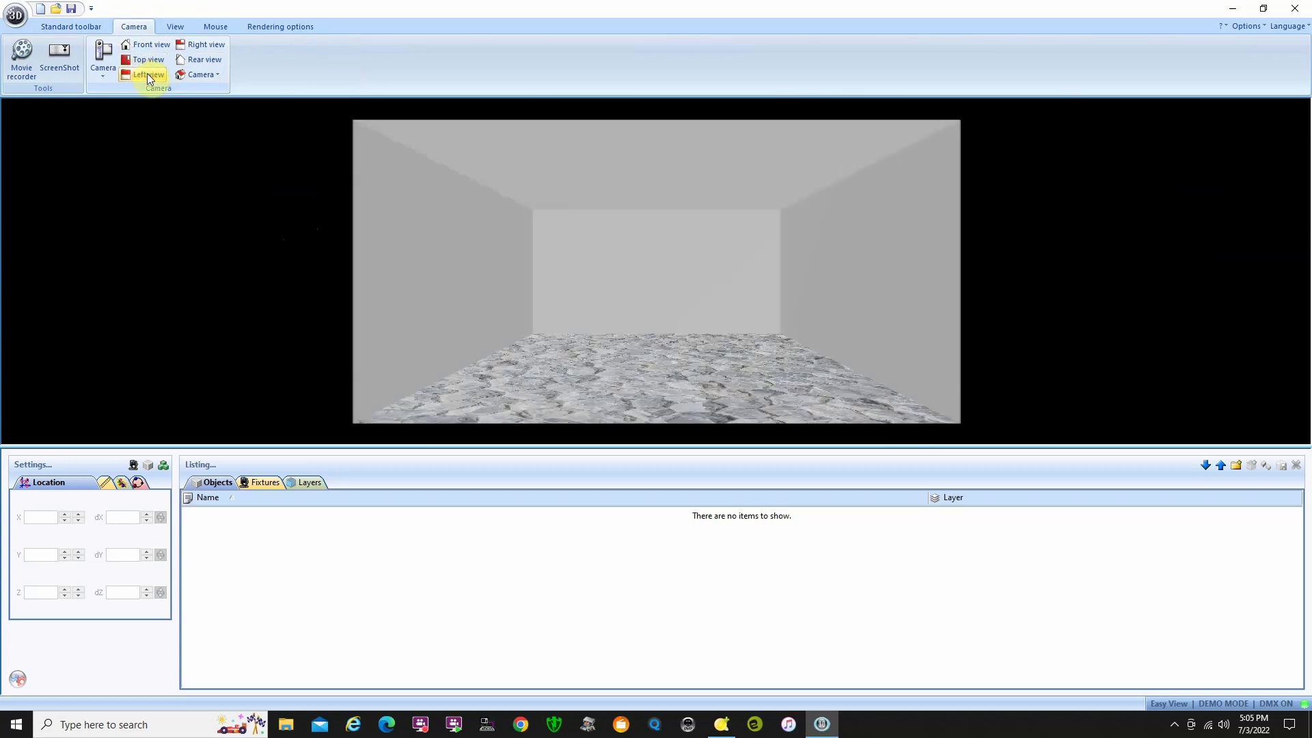
{"action": "left_click", "coordinate": [209, 44]}
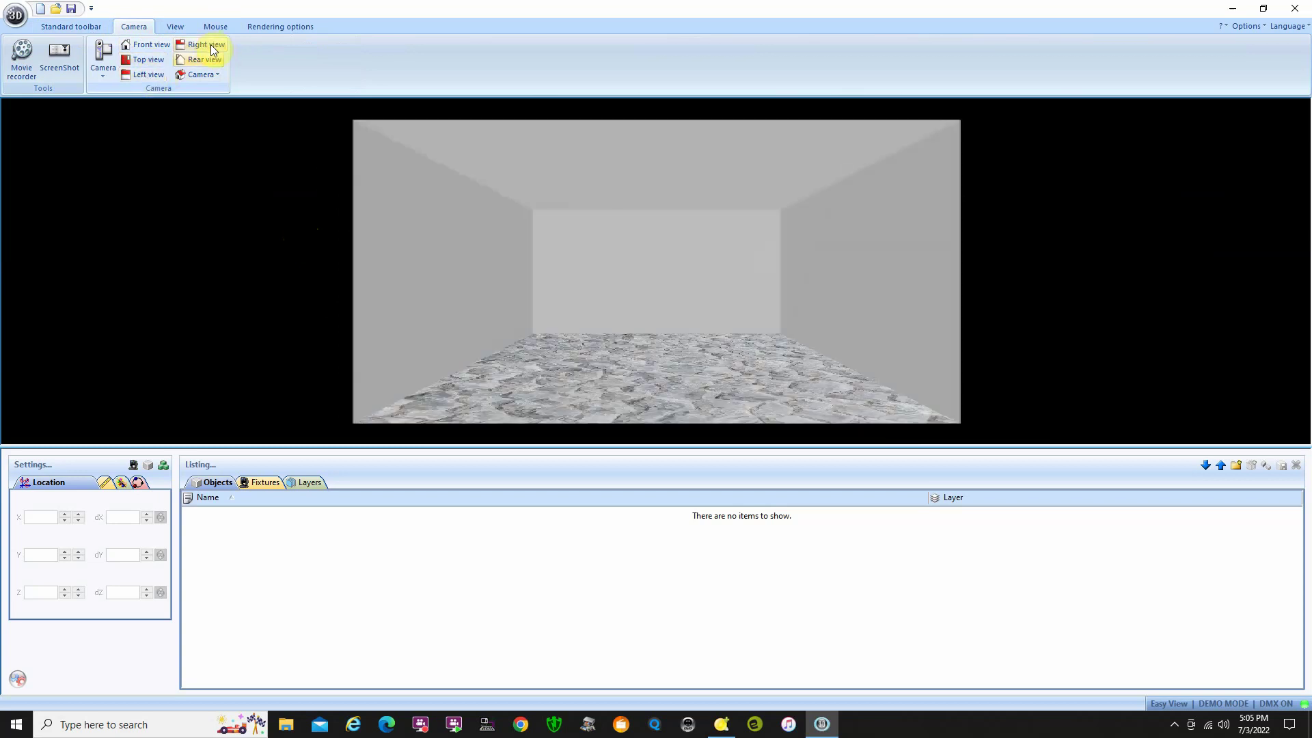
{"action": "left_click", "coordinate": [211, 60]}
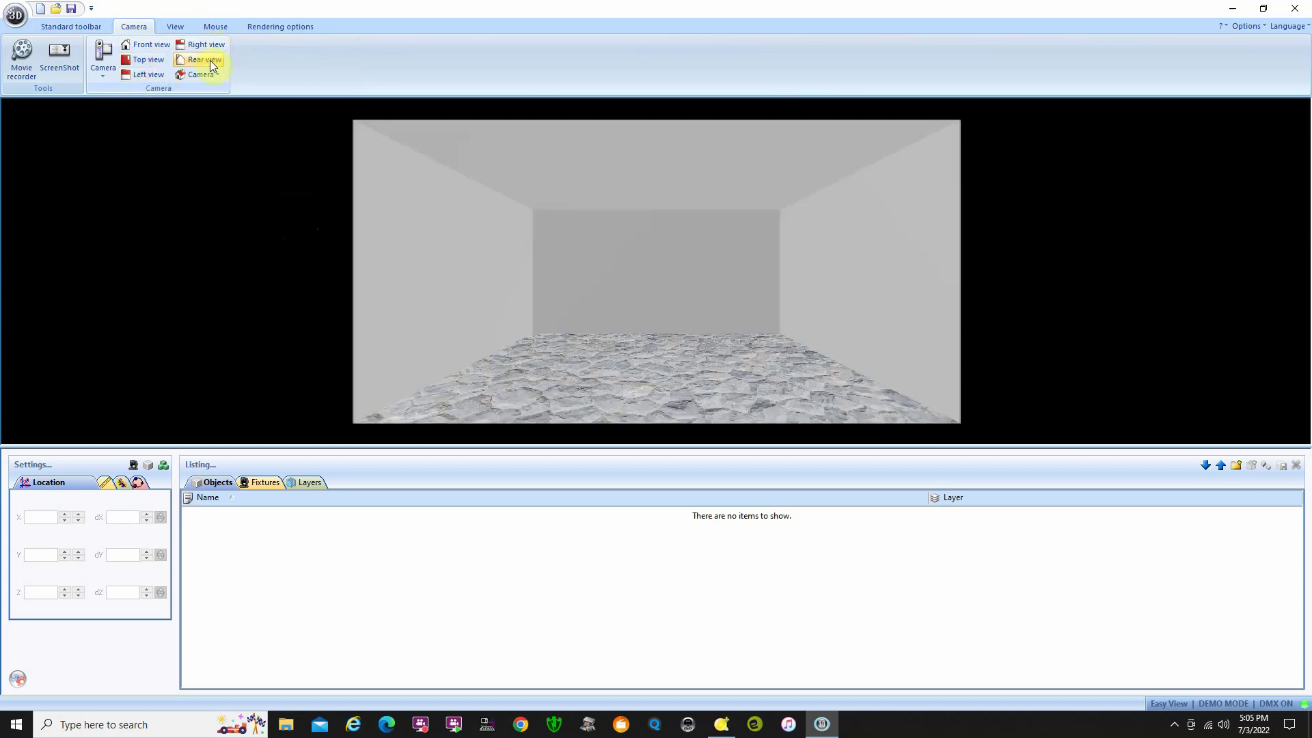
{"action": "left_click", "coordinate": [147, 45]}
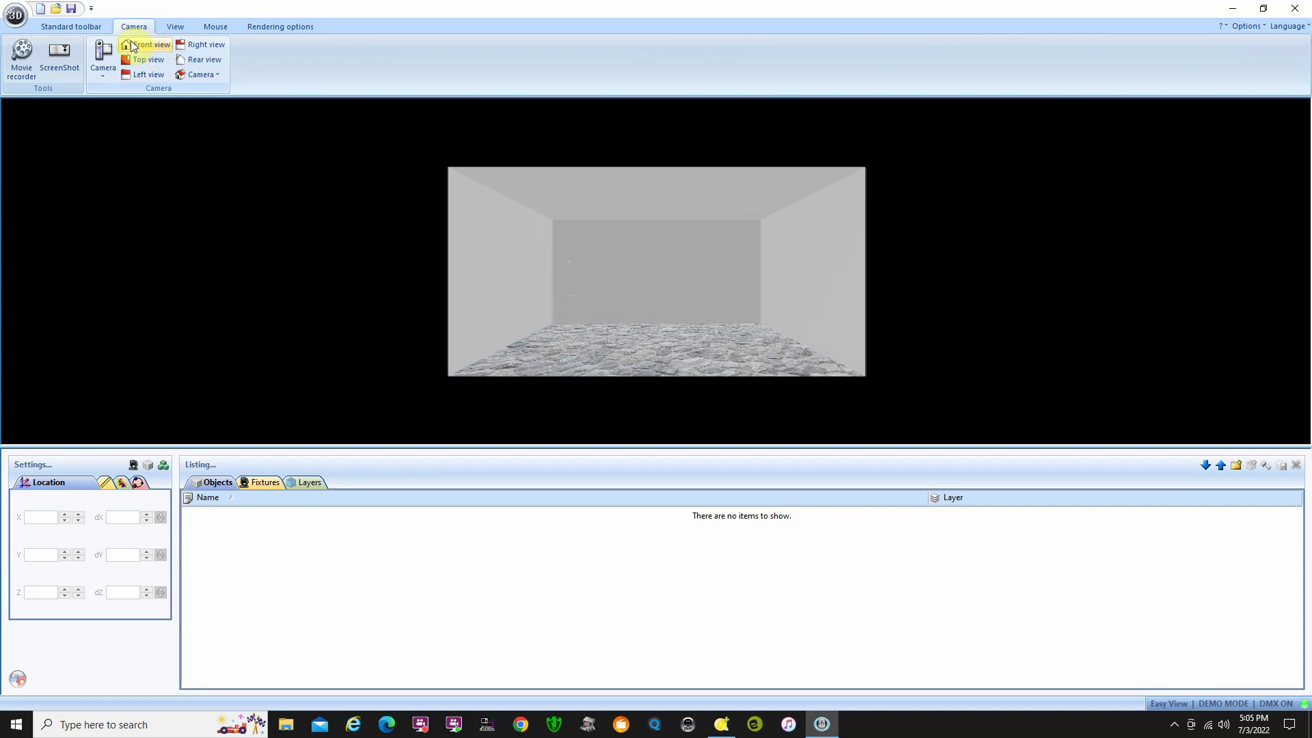
Return to the Standard toolbar and zoom in and out on the empty room
{"action": "left_click", "coordinate": [71, 28]}
{"action": "scroll", "coordinate": [384, 268], "scroll_direction": "up", "scroll_amount": 3}
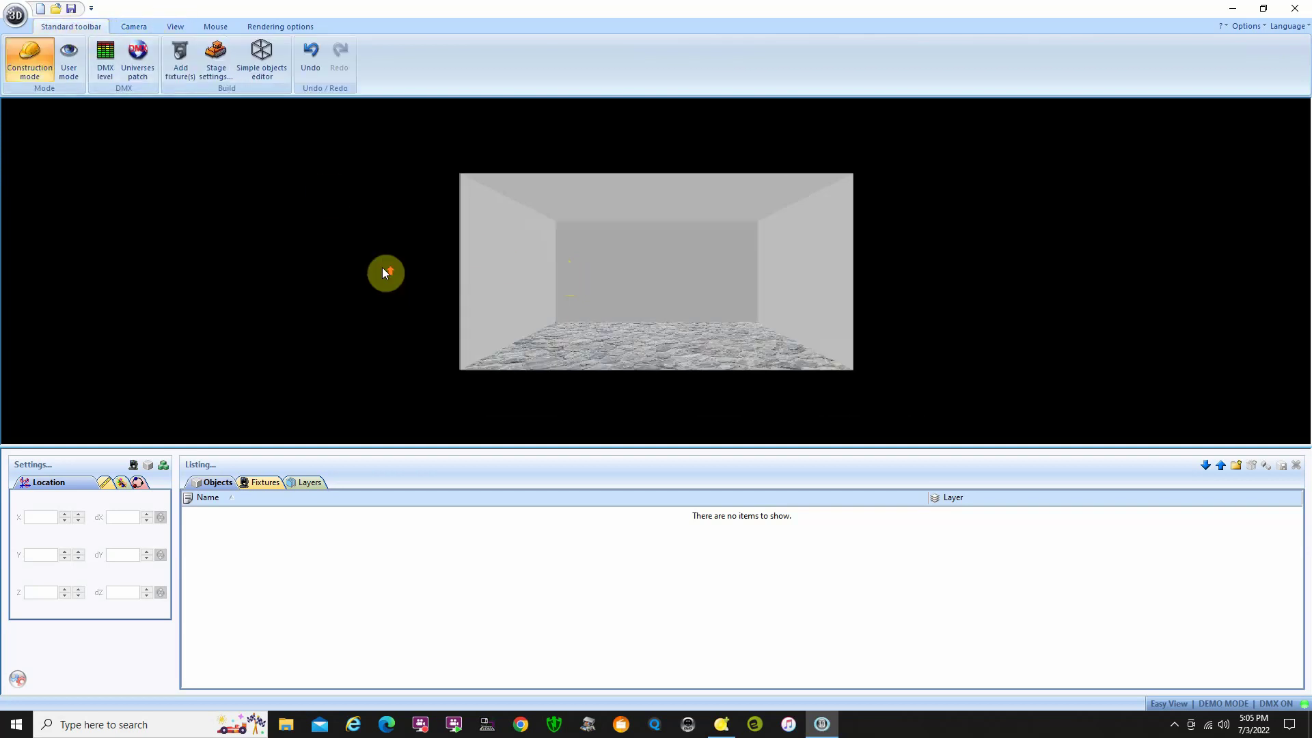
{"action": "scroll", "coordinate": [383, 265], "scroll_direction": "down", "scroll_amount": 1}
{"action": "scroll", "coordinate": [381, 266], "scroll_direction": "down", "scroll_amount": 1}
{"action": "scroll", "coordinate": [379, 265], "scroll_direction": "up", "scroll_amount": 1}
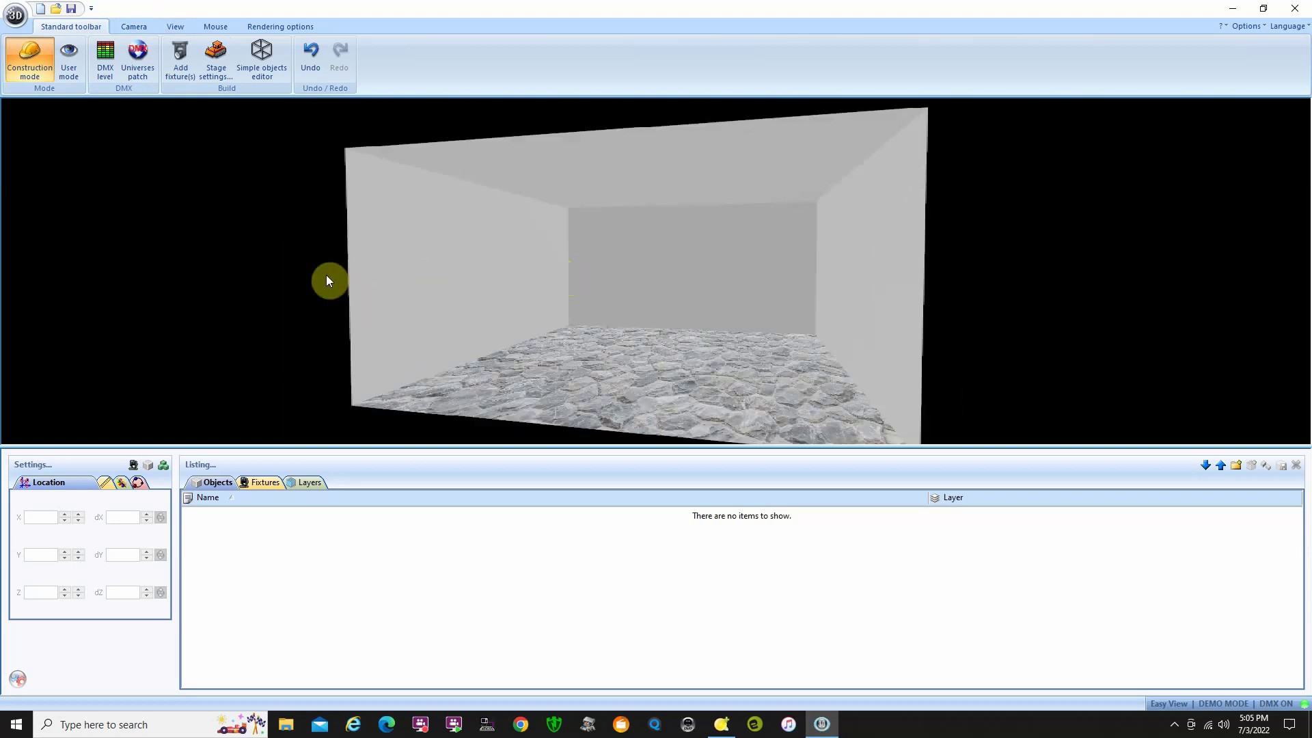